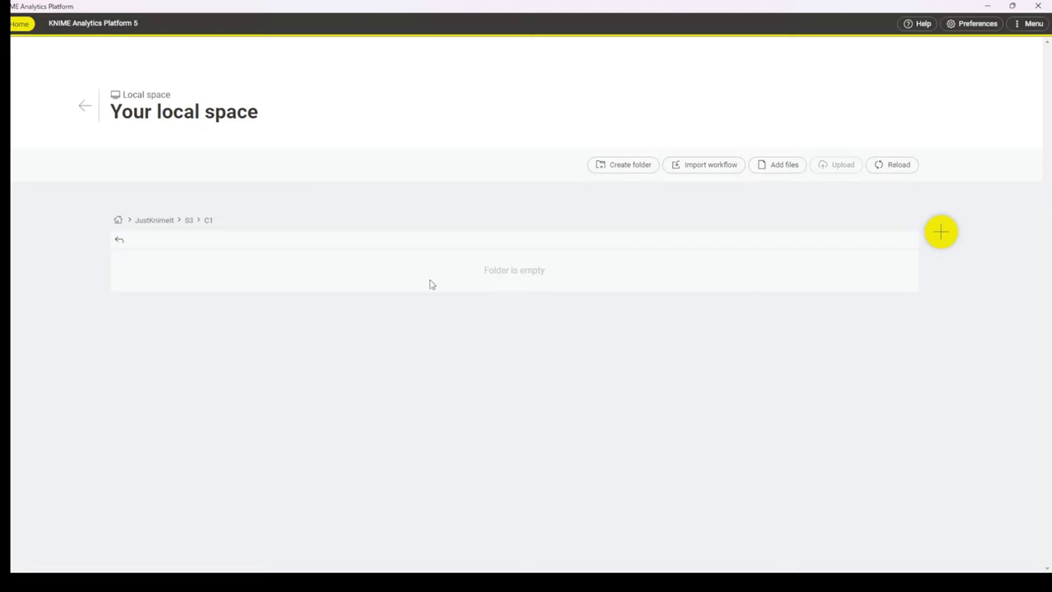
Create a workflow called 'Stocks' in the local space's C1 folder.
click(942, 234)
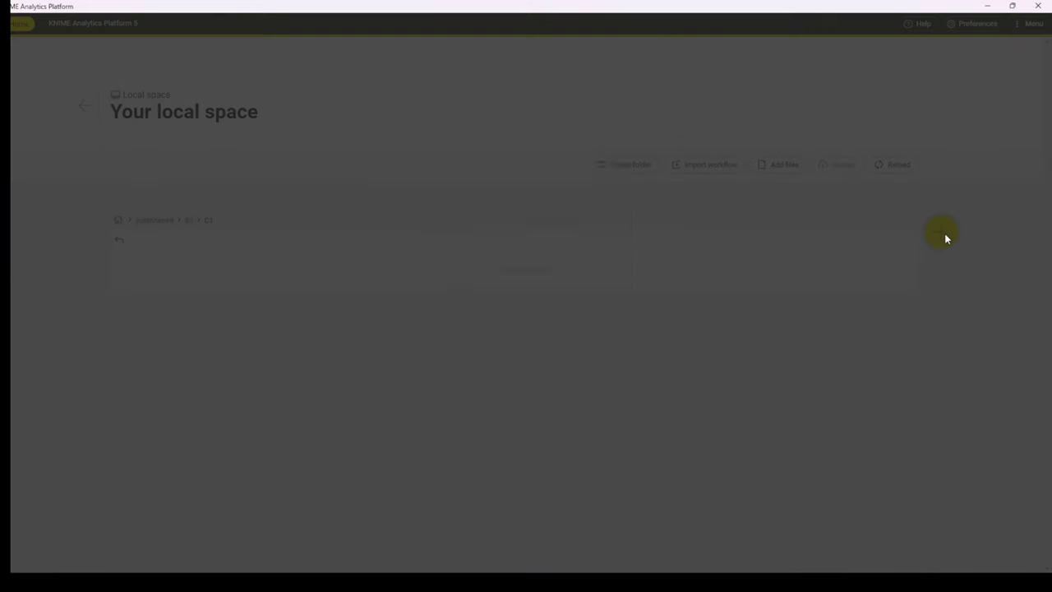
text(St)
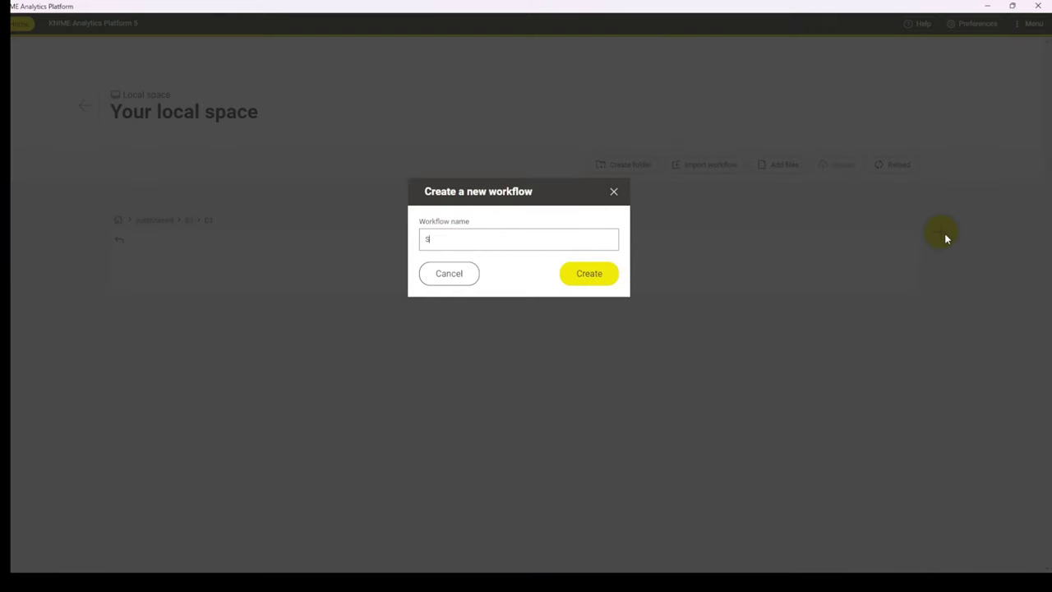
text(ocks)
key(Return)
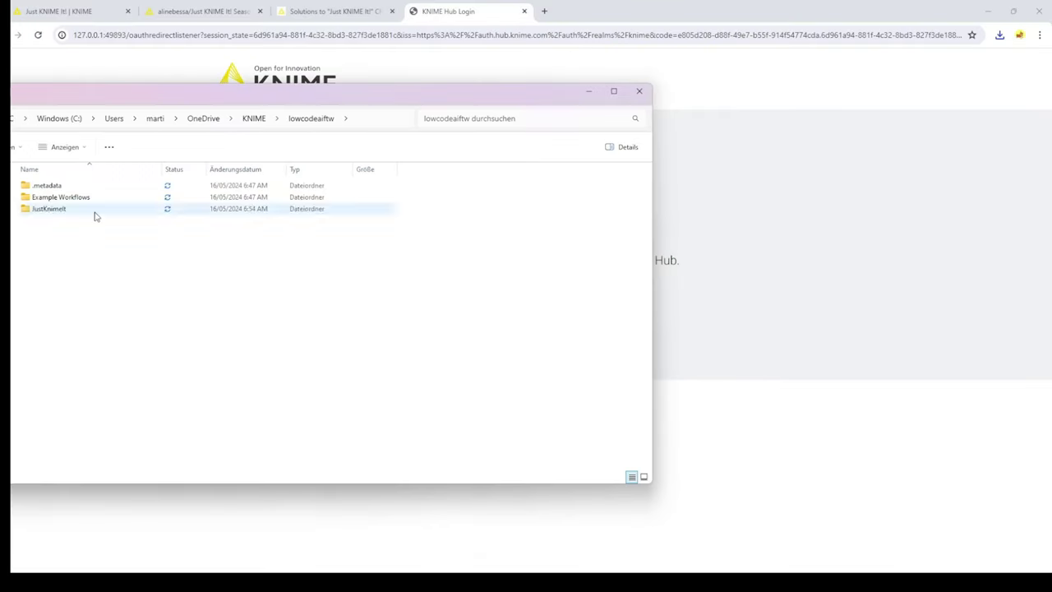
Open the C1 > Stocks workflow folder and paste stock_details_5_years.csv into it.
double_click(34, 186)
double_click(34, 186)
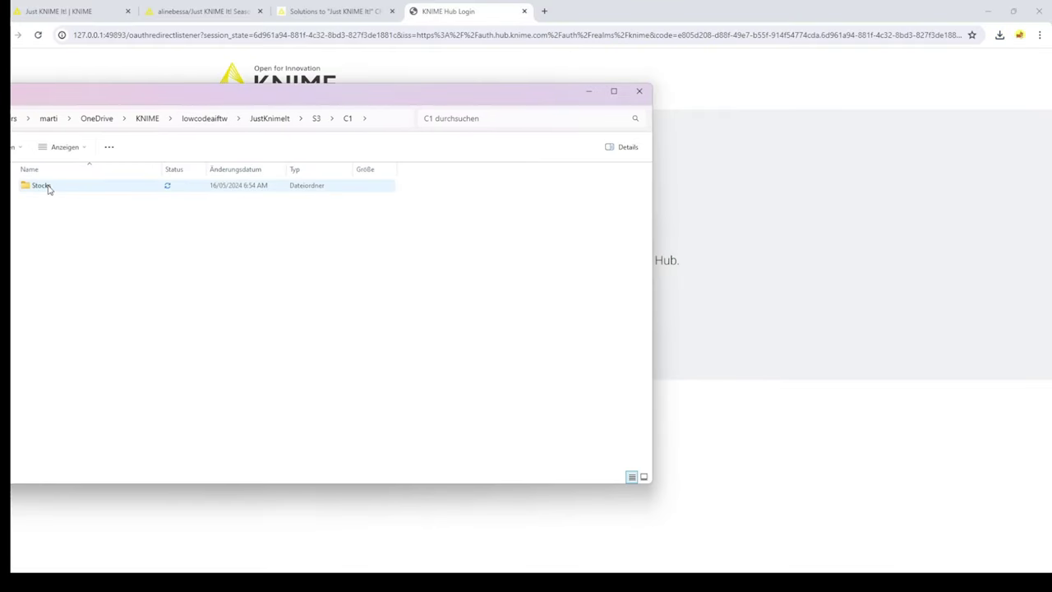
double_click(33, 188)
right_click(99, 327)
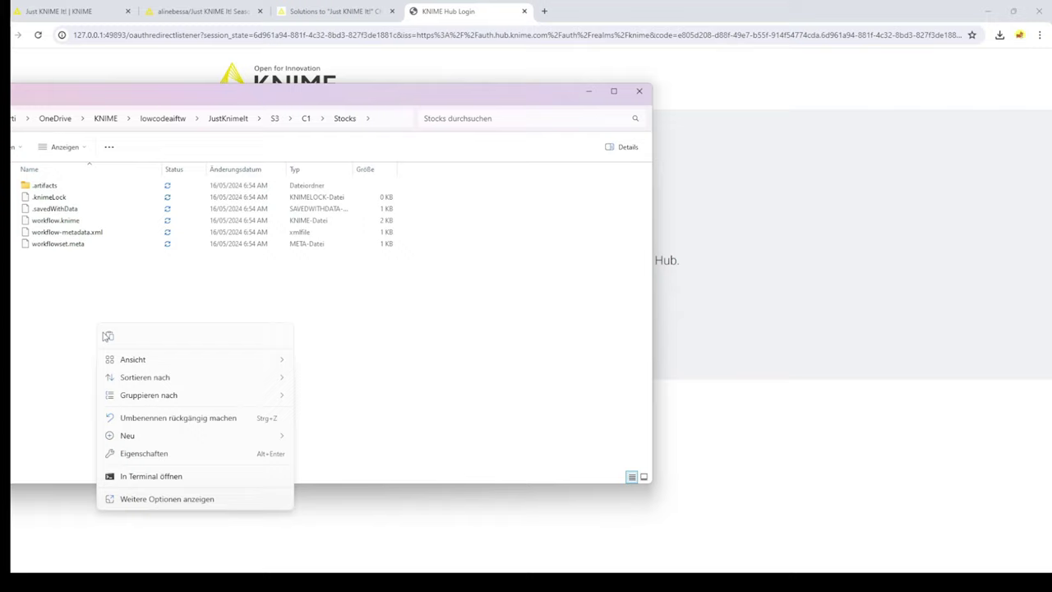
click(110, 338)
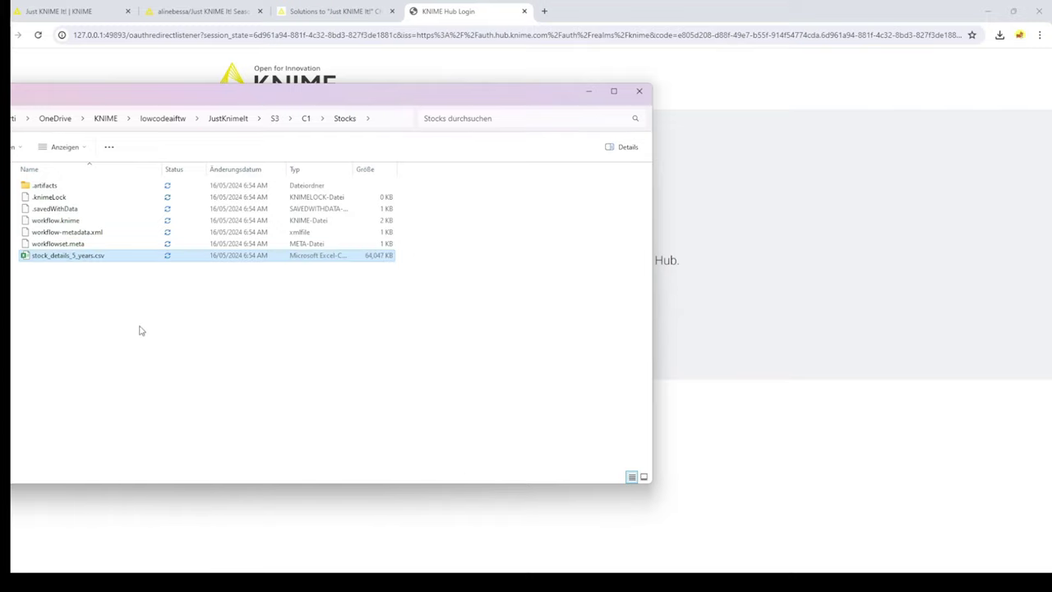
Create a 'data' folder in Stocks and move the CSV into it.
right_click(79, 308)
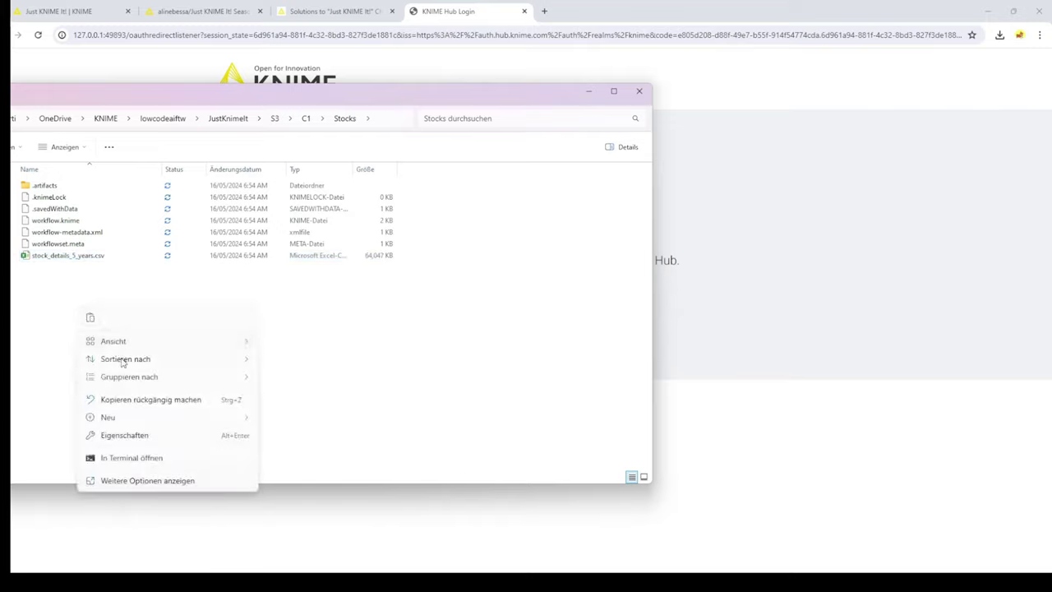
mouse_move(107, 417)
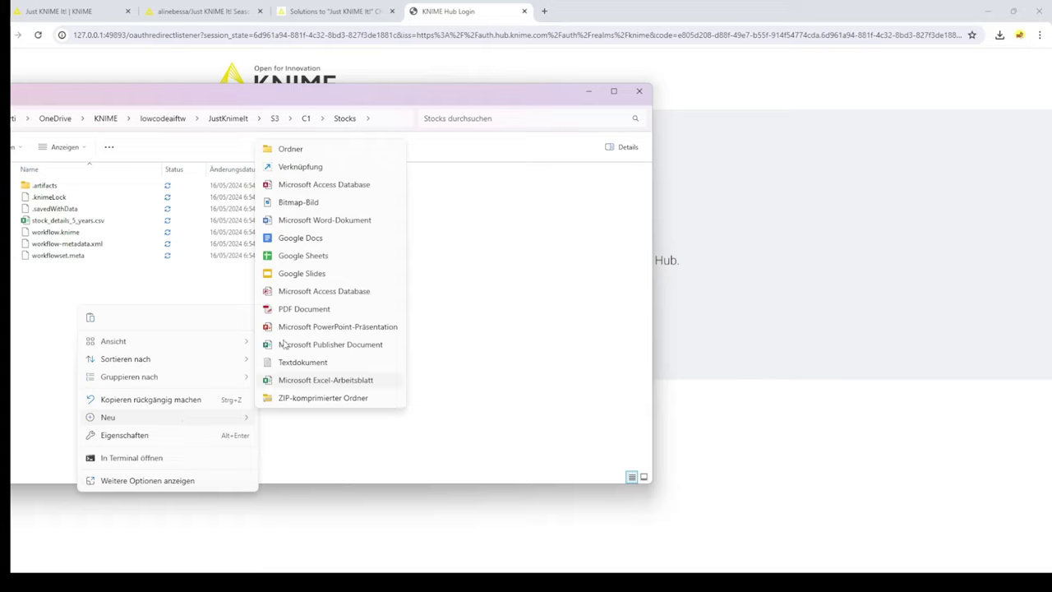
click(289, 148)
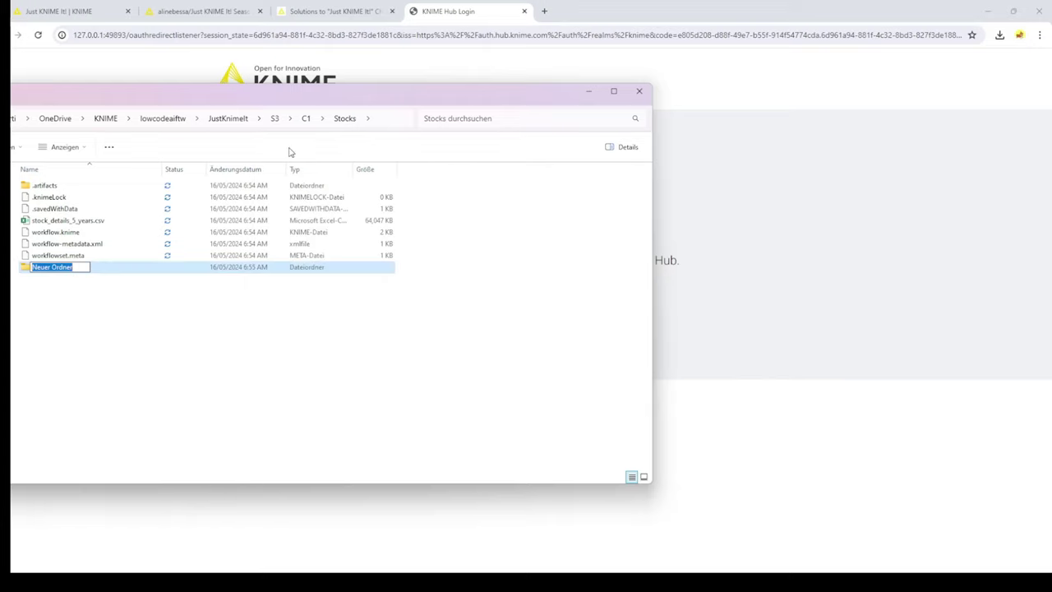
text(data)
key(Return)
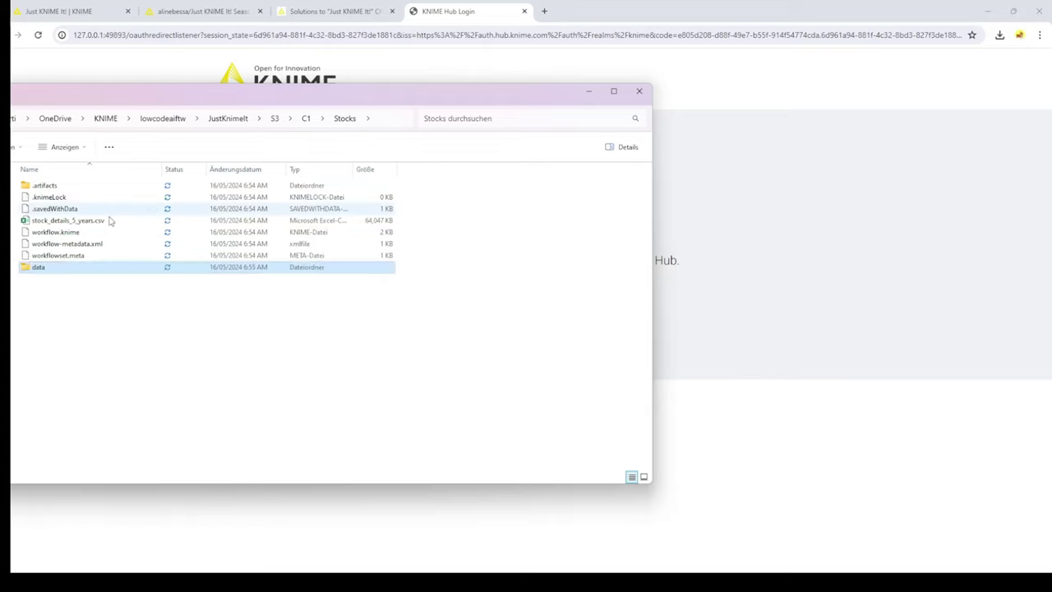
drag(77, 222, 49, 273)
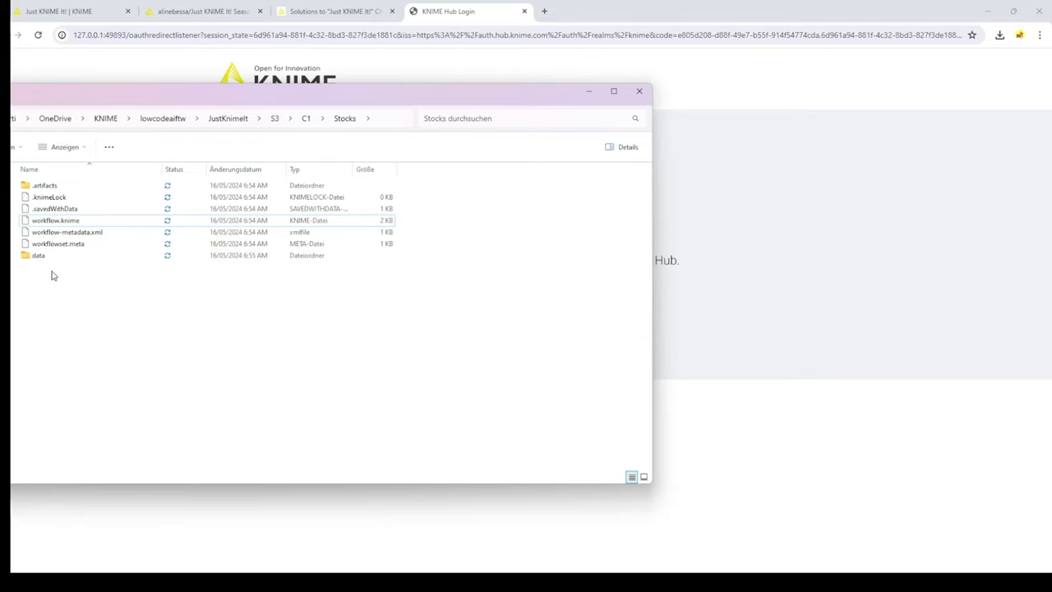
In the Stocks workflow, add a CSV Reader node found by searching 'csv'.
click(693, 552)
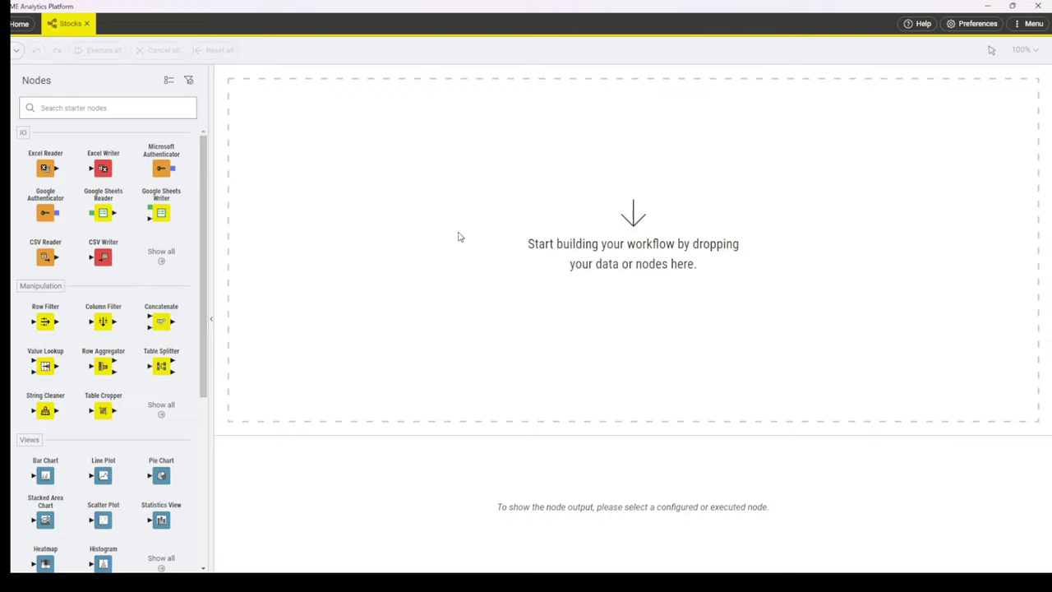
click(101, 108)
click(101, 107)
text(csv)
drag(45, 171, 375, 233)
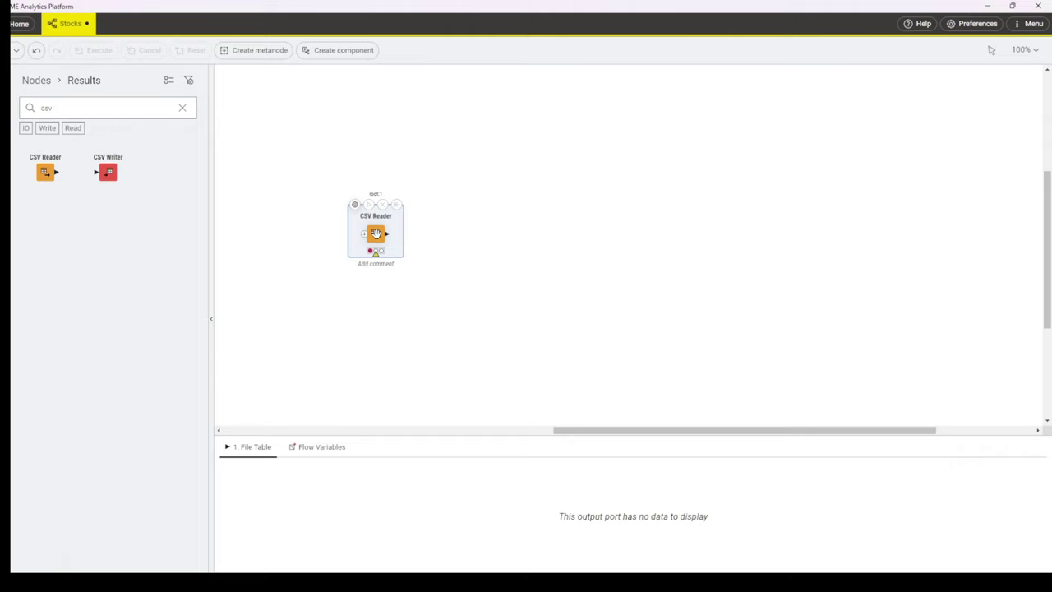
Set the CSV Reader to read stock_details_5_years.csv relative to the current workflow data area.
double_click(354, 203)
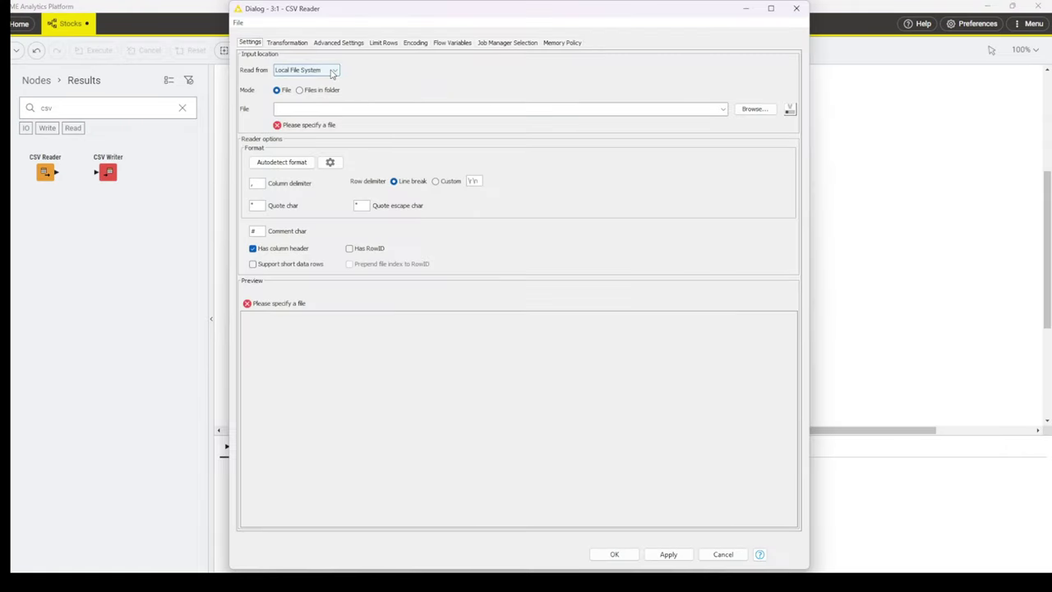
click(335, 71)
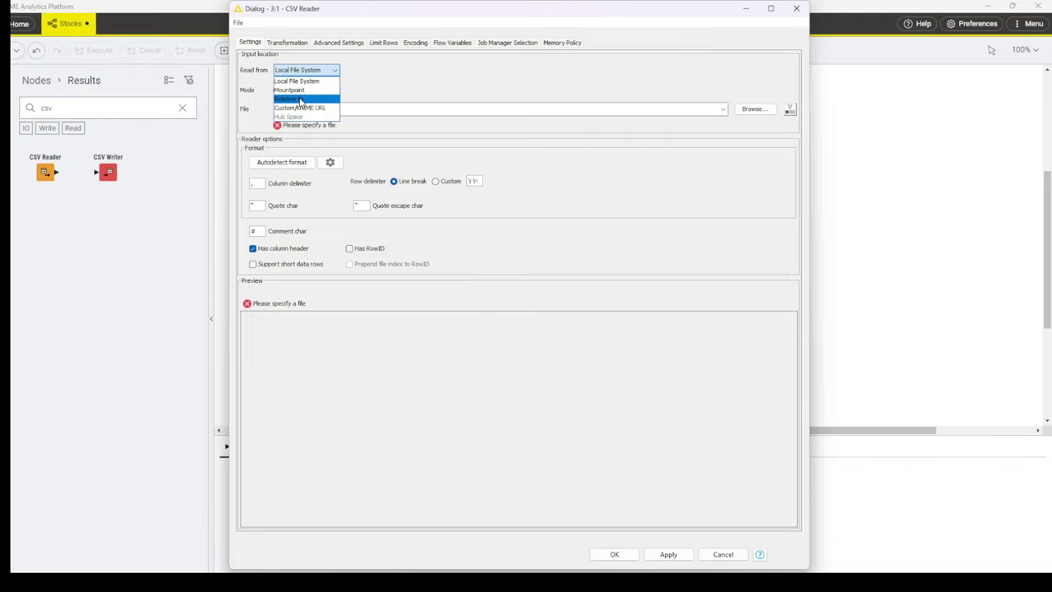
click(294, 98)
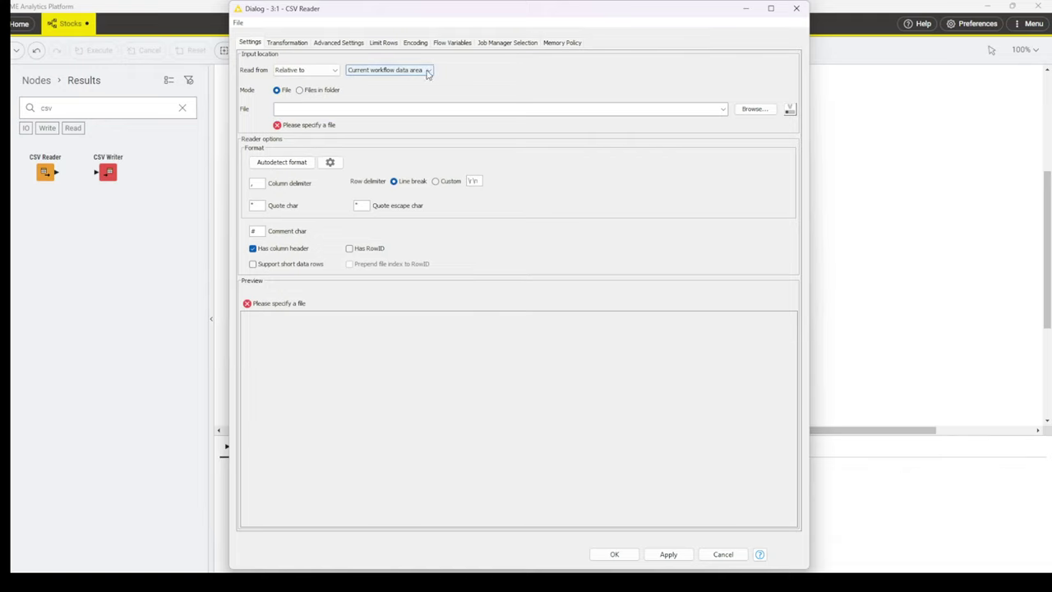
click(751, 111)
click(441, 79)
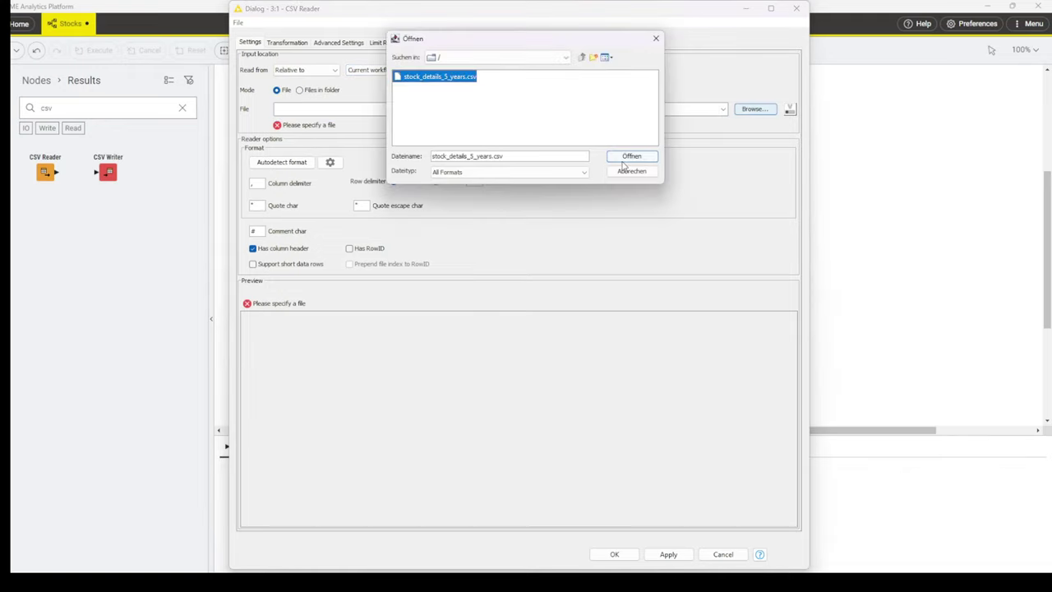
click(627, 159)
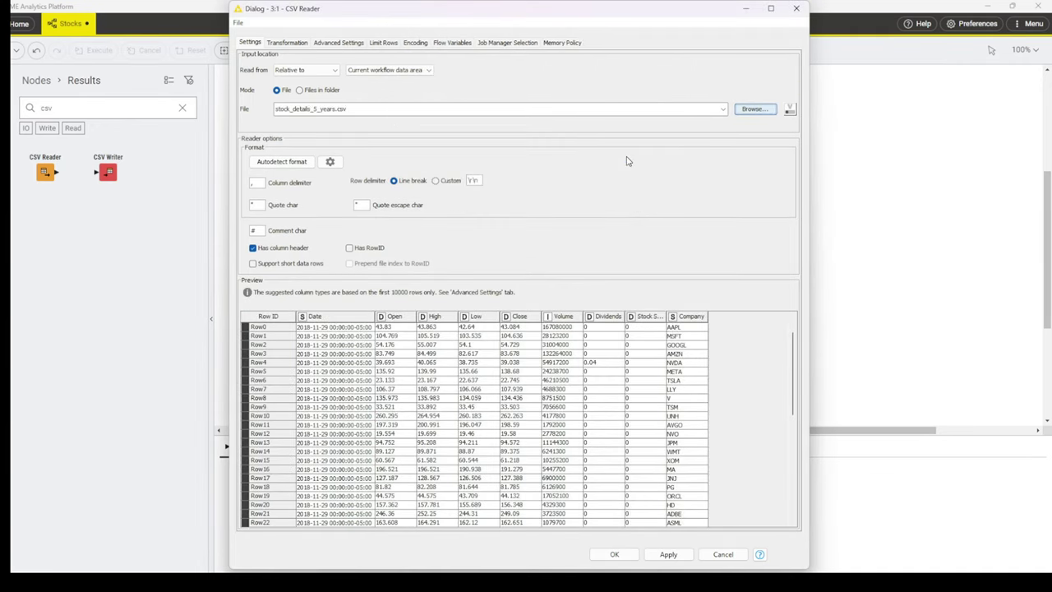
click(614, 554)
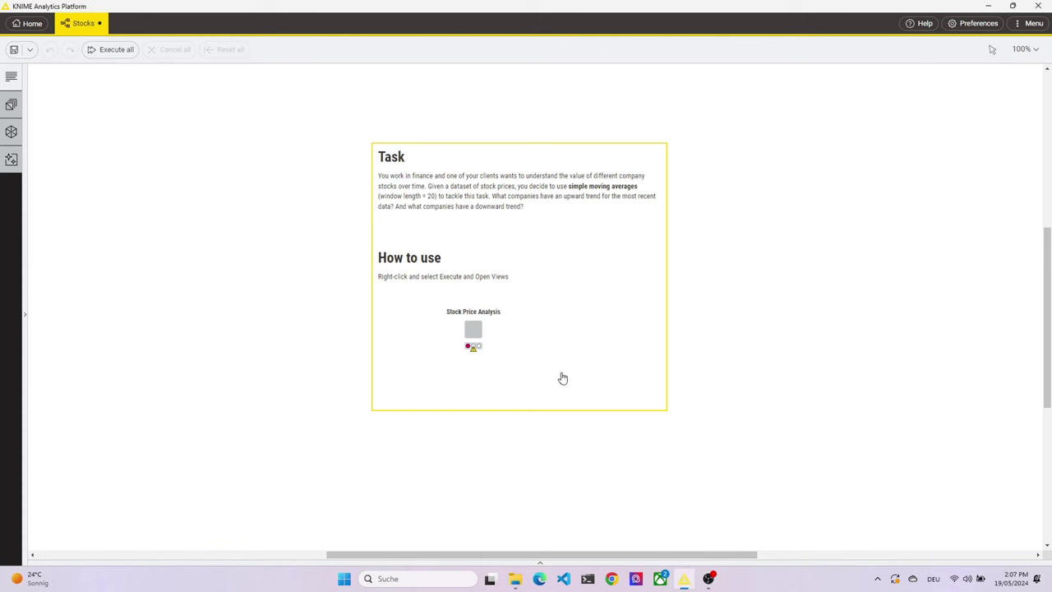
Execute the Stock Price Analysis component and open its views.
click(473, 331)
right_click(474, 331)
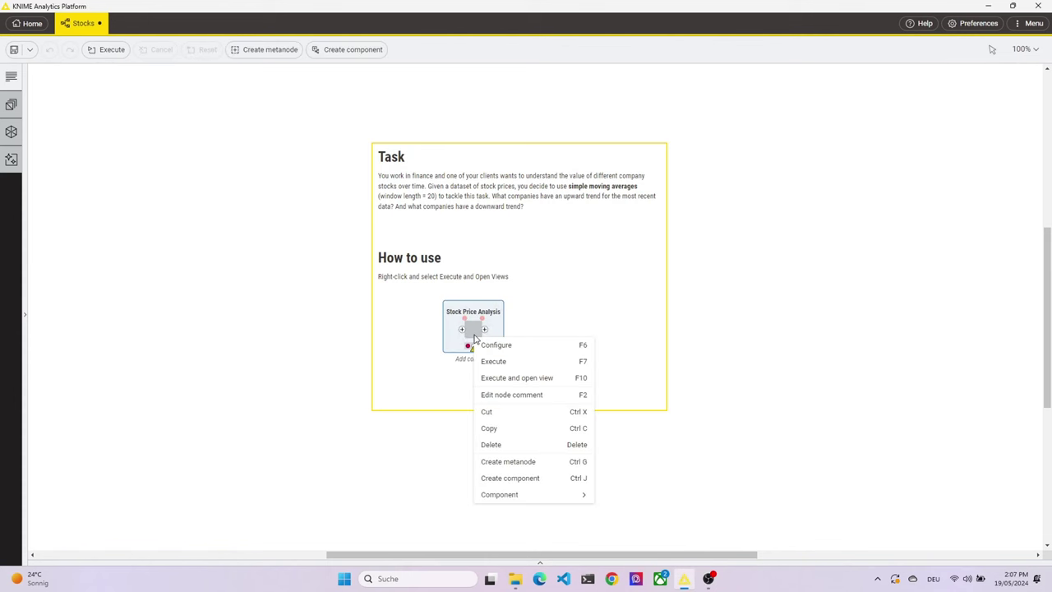
click(513, 380)
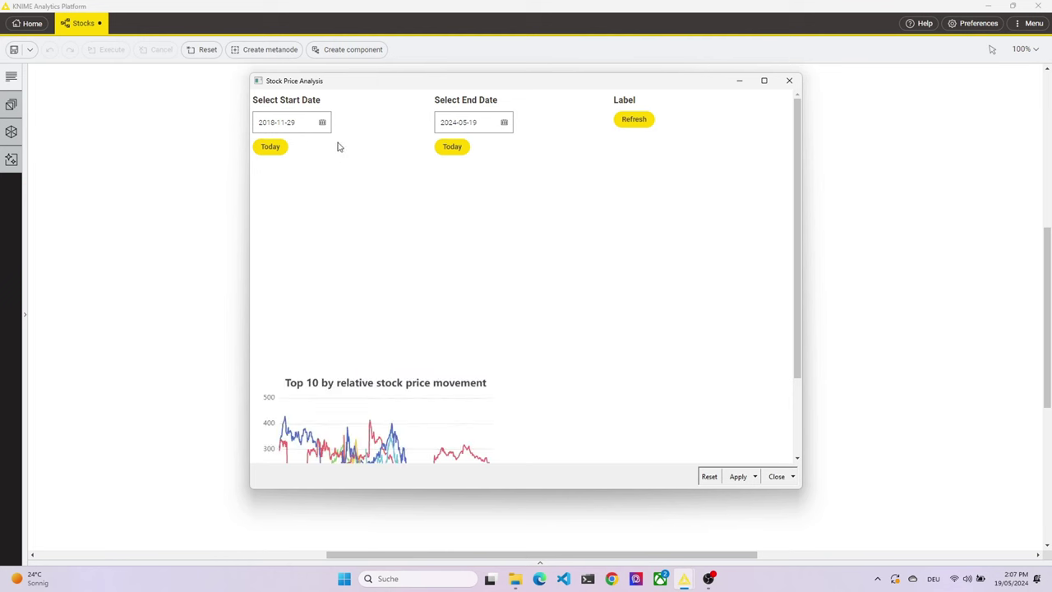
Change the start date to 2023-03-30, refresh the charts, and maximize the dashboard.
drag(307, 124, 239, 125)
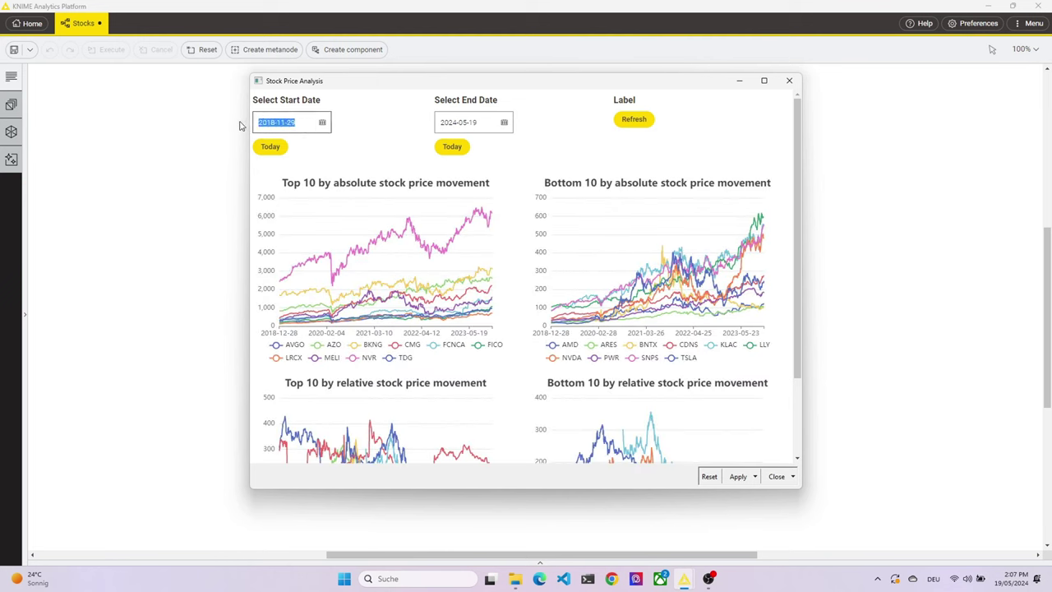
text(2023-03-30)
click(638, 121)
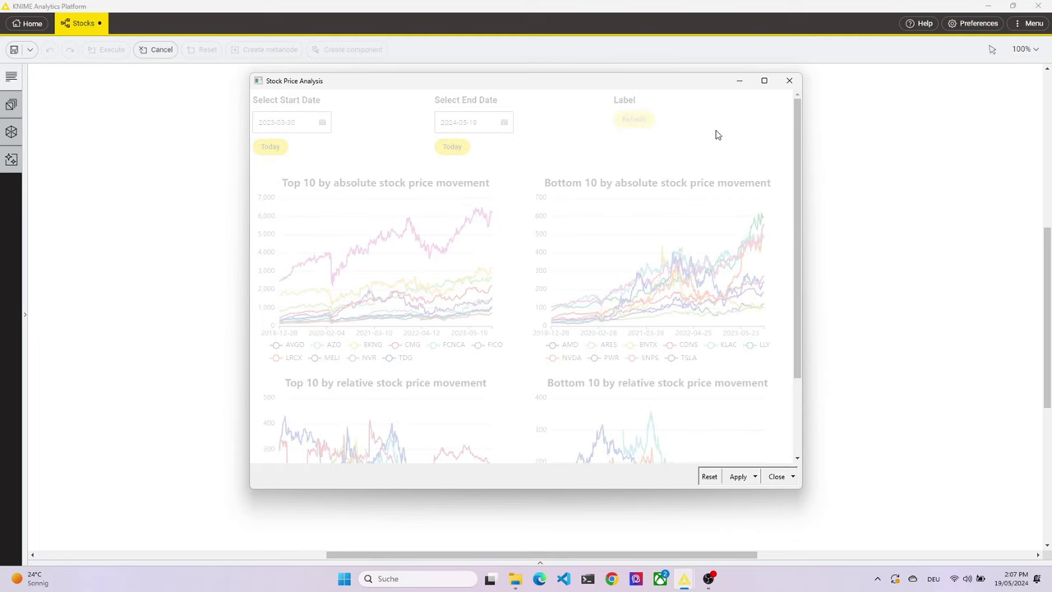
click(764, 82)
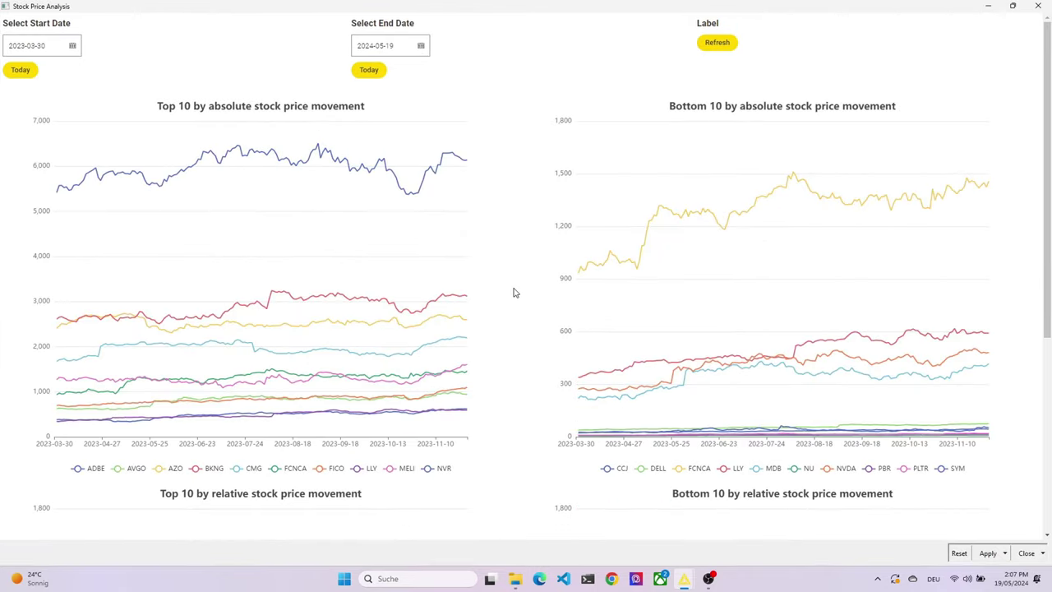
Scroll down through the top and bottom 10 movers dashboard charts.
scroll(514, 293, down, 2)
scroll(515, 293, down, 2)
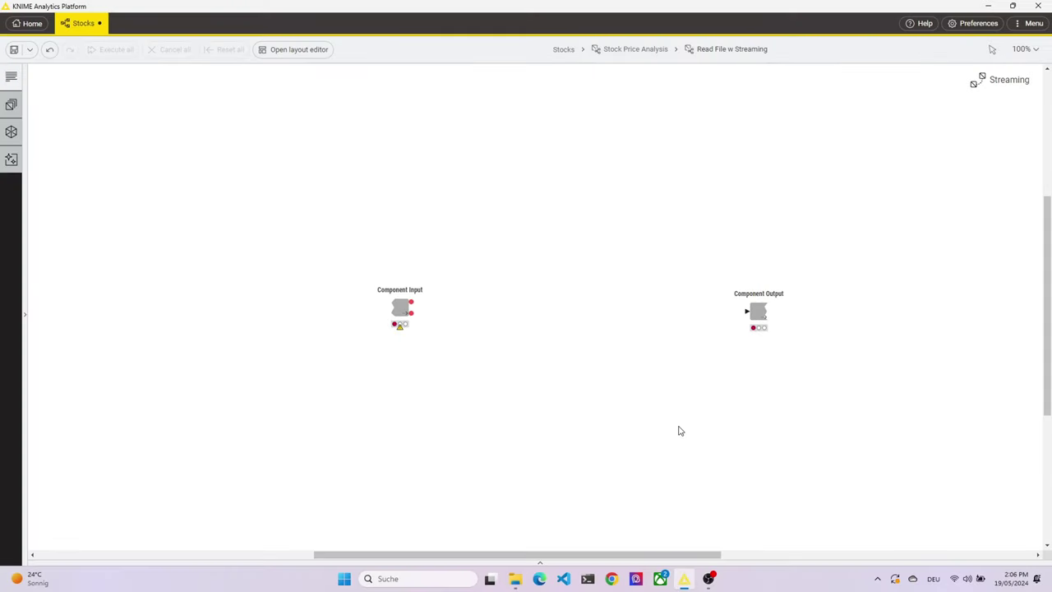
Restore the CSV Reader, Variable Expressions and Merge Variables nodes and review the 40-day start-date shift.
key(ctrl+z)
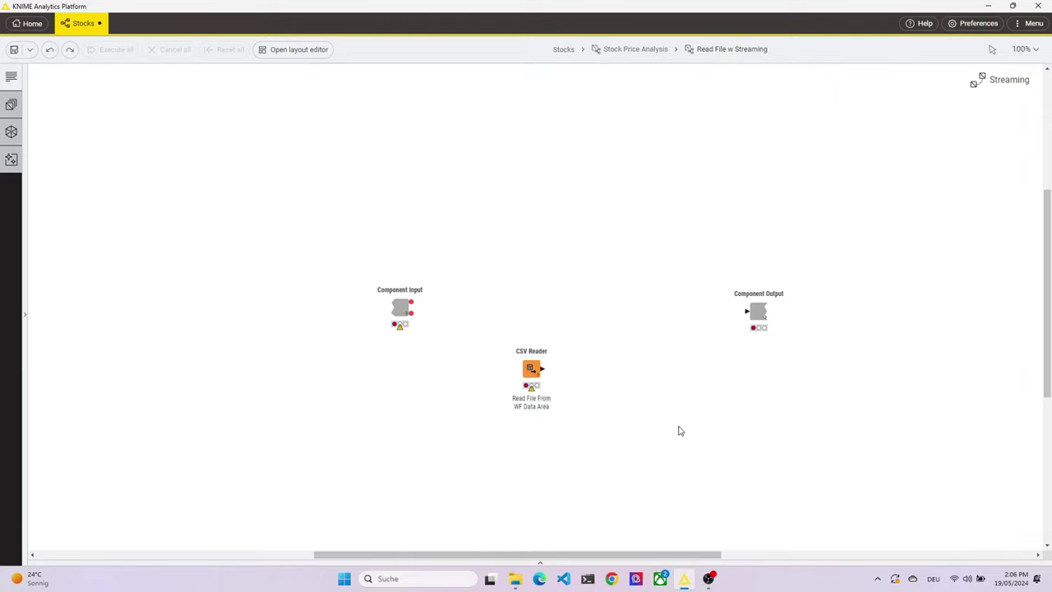
key(ctrl+z)
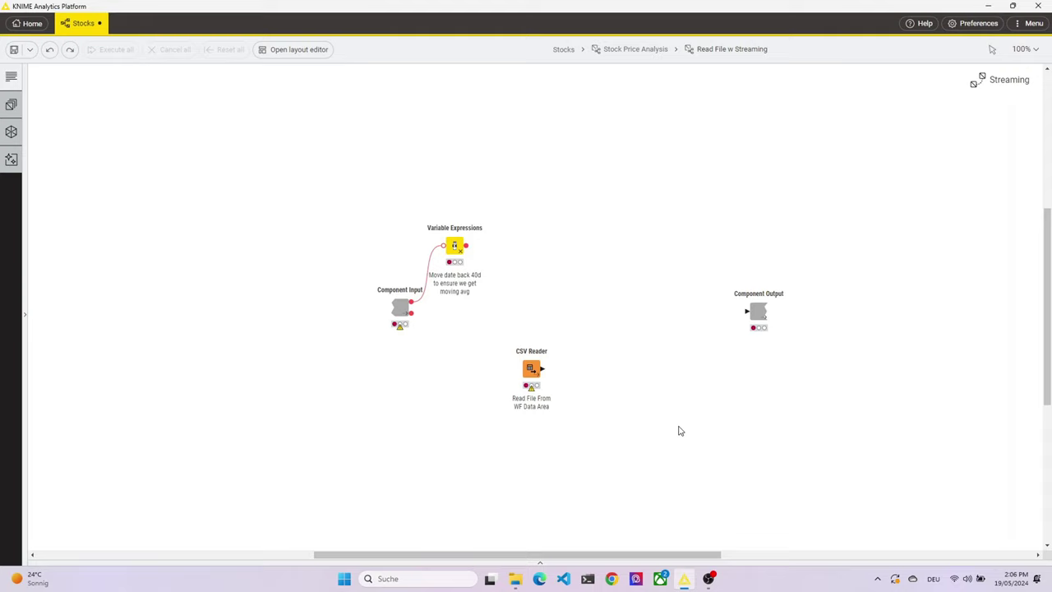
key(ctrl+z)
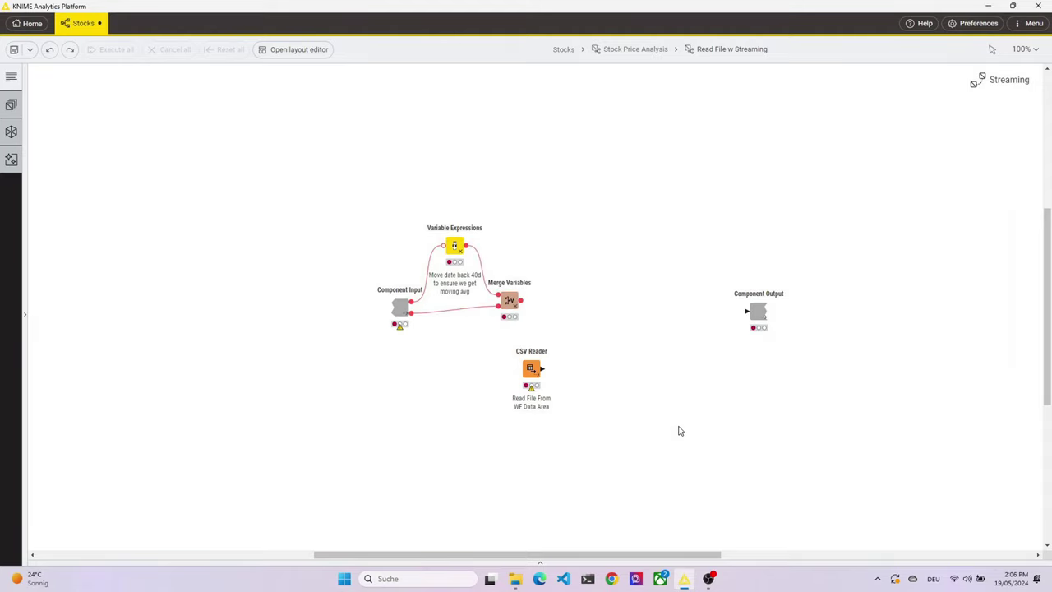
key(F6)
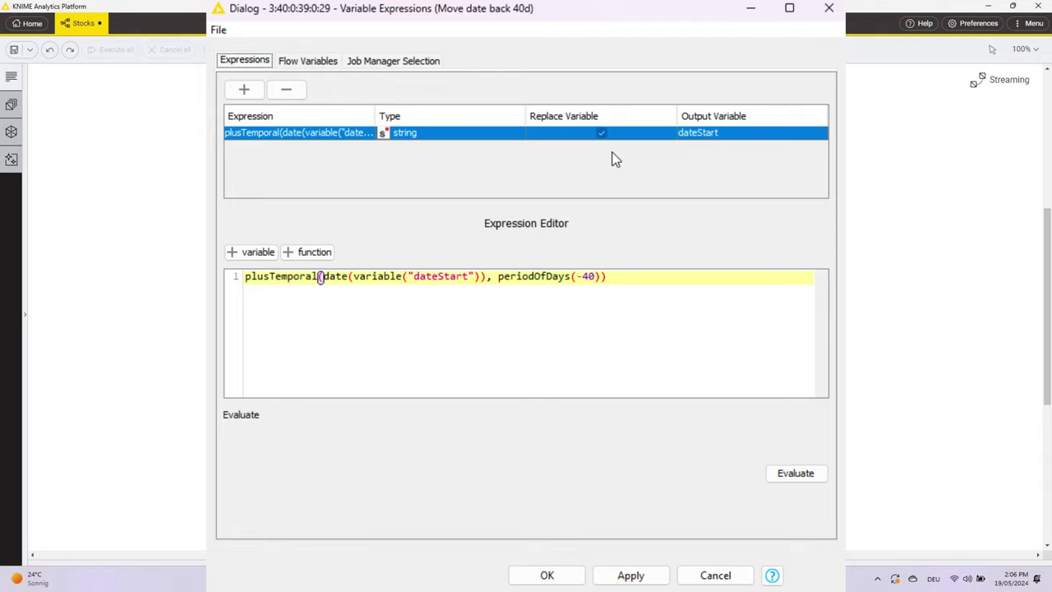
key(Escape)
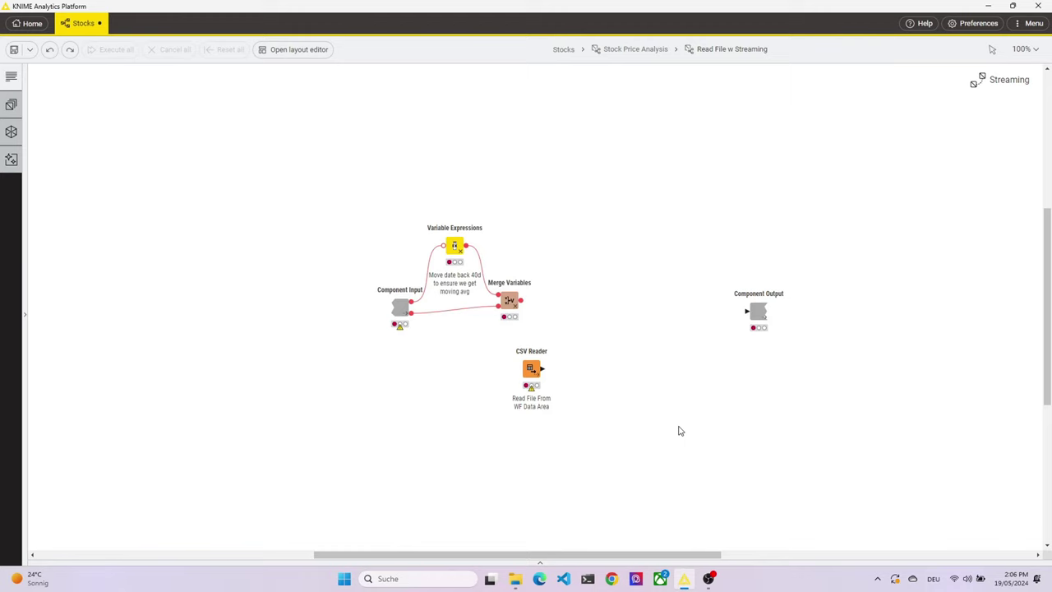
Add the date-range Rule-based Row Filter and the date_formatted Column Expressions node.
key(ctrl+z)
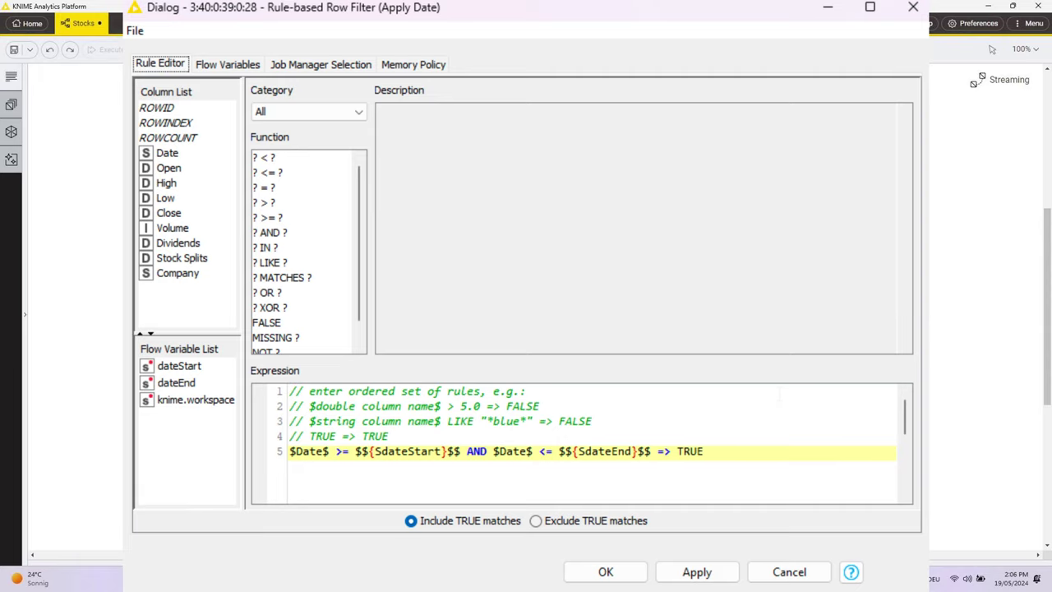
key(Escape)
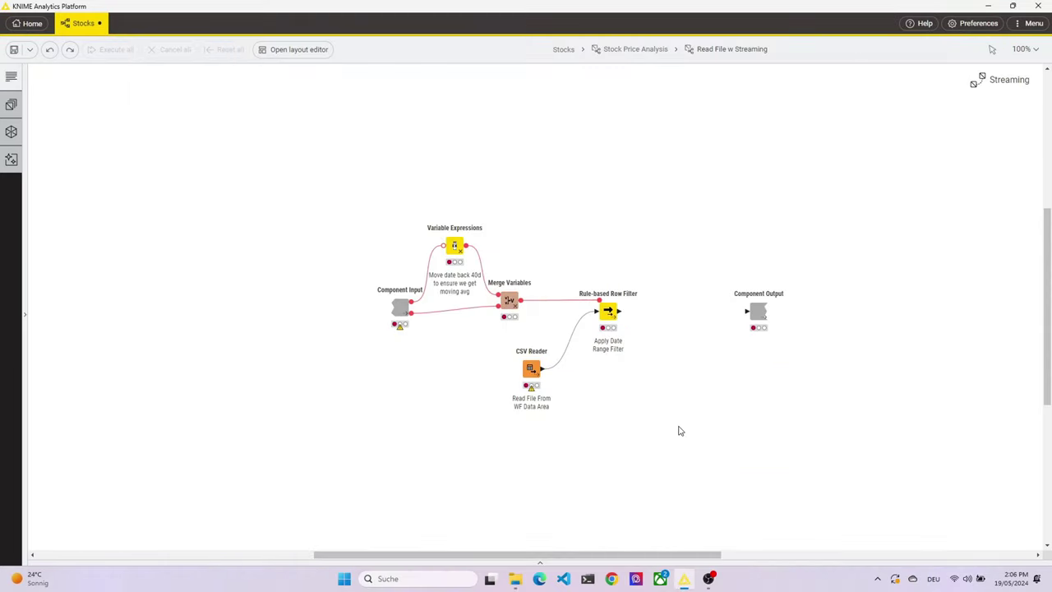
key(ctrl+z)
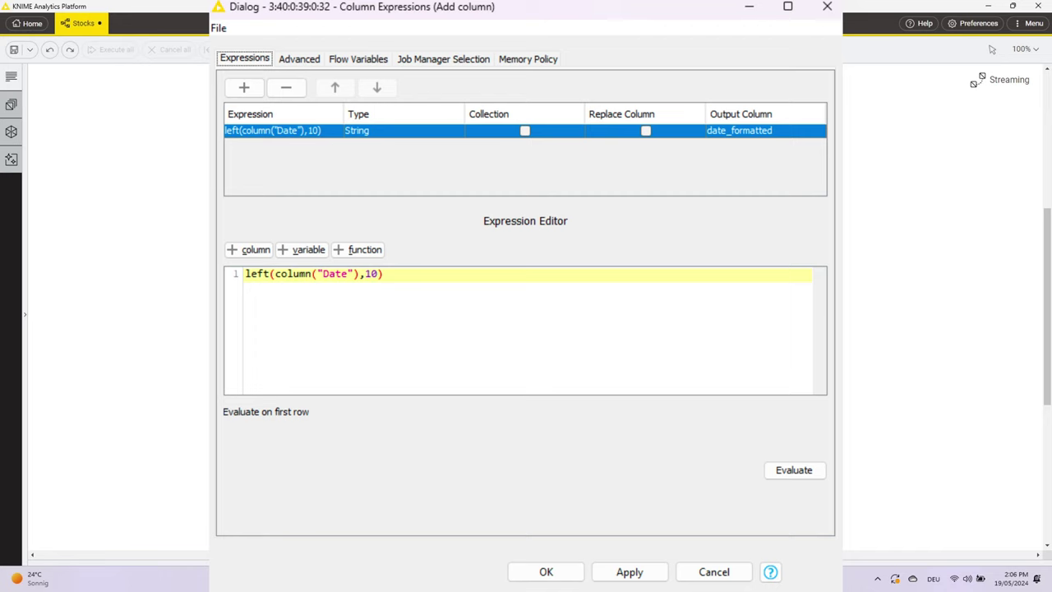
key(Escape)
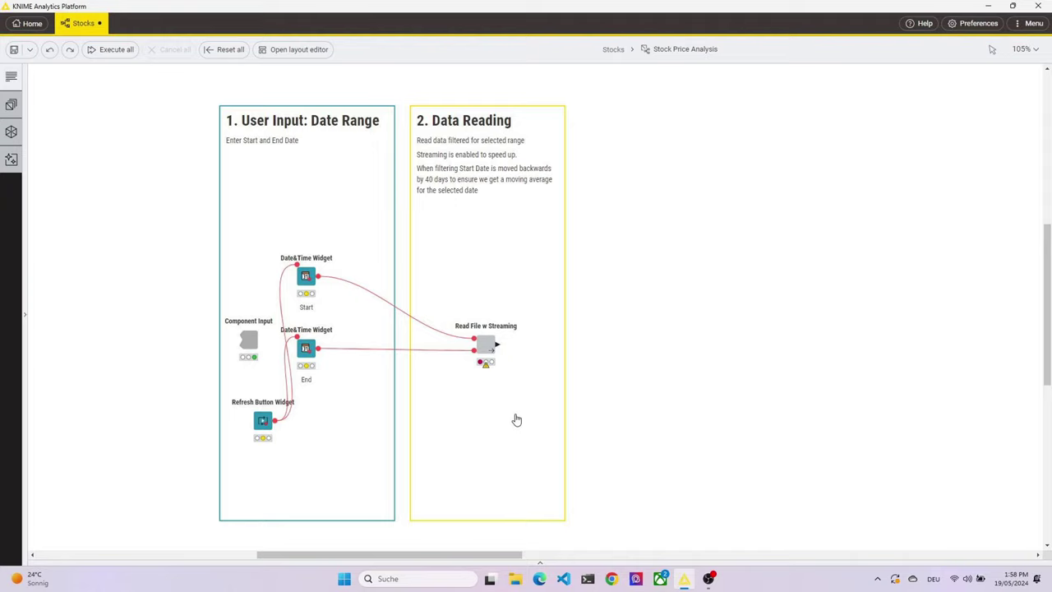
Check that Read File w Streaming uses Simple Streaming with chunk size 10,000.
double_click(486, 346)
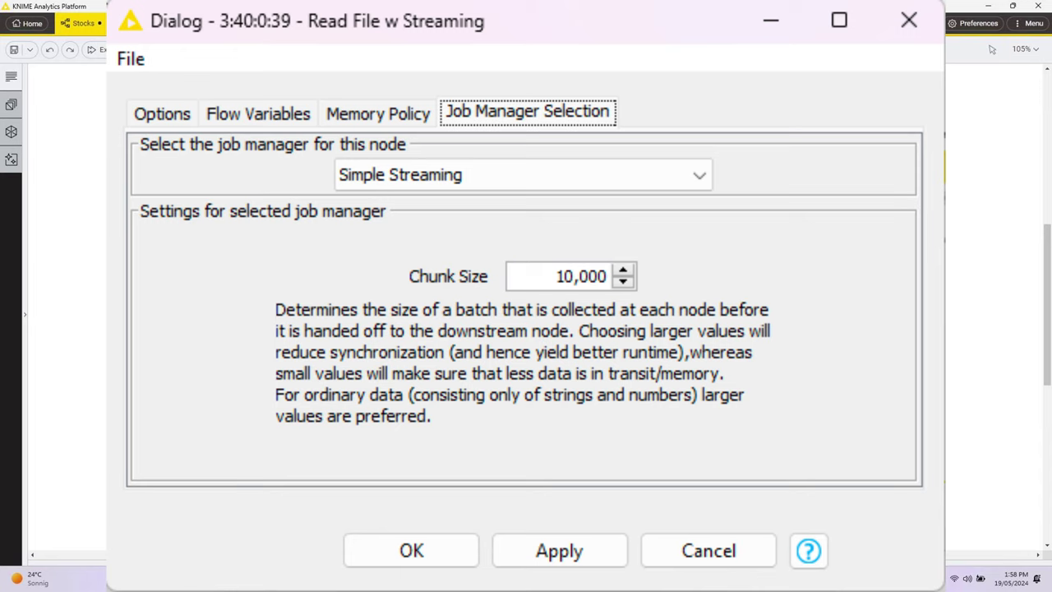
key(Escape)
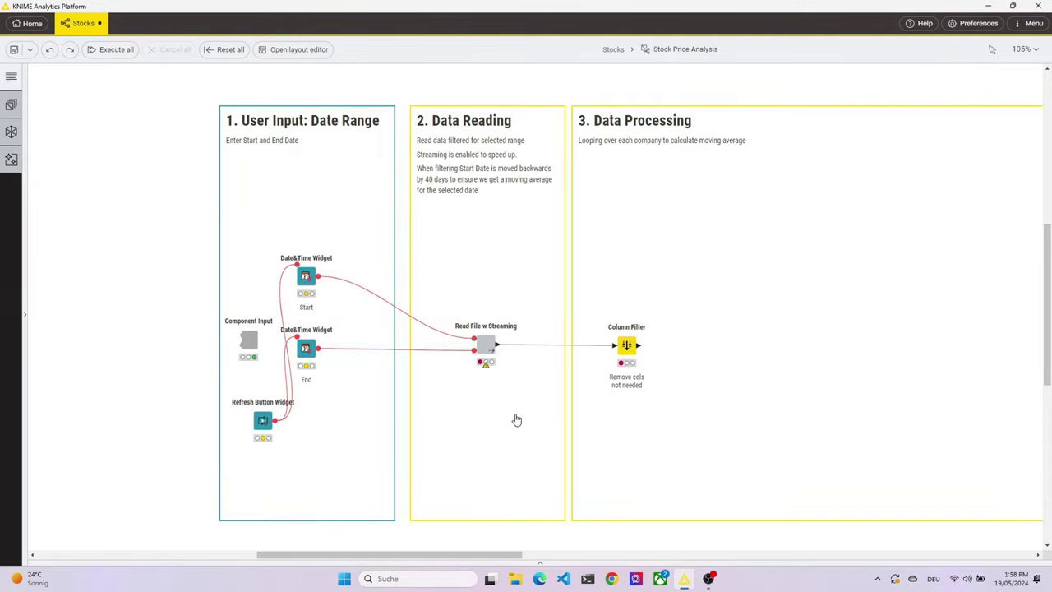
Configure Column Filter (Date, Close, Company, date_formatted), Group Loop Start on Company, and 20-window Close moving average.
double_click(626, 346)
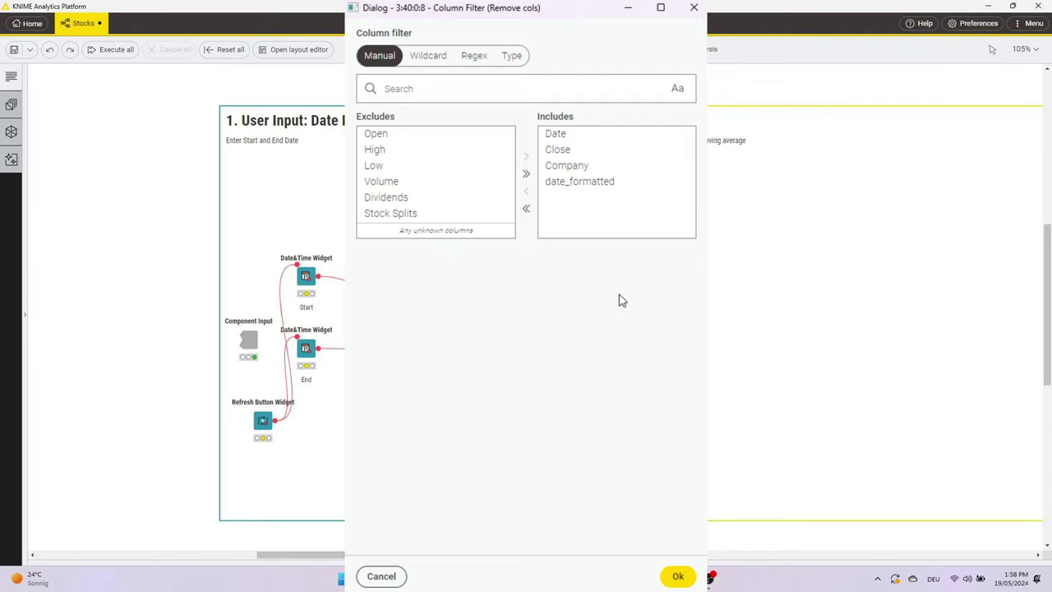
key(Escape)
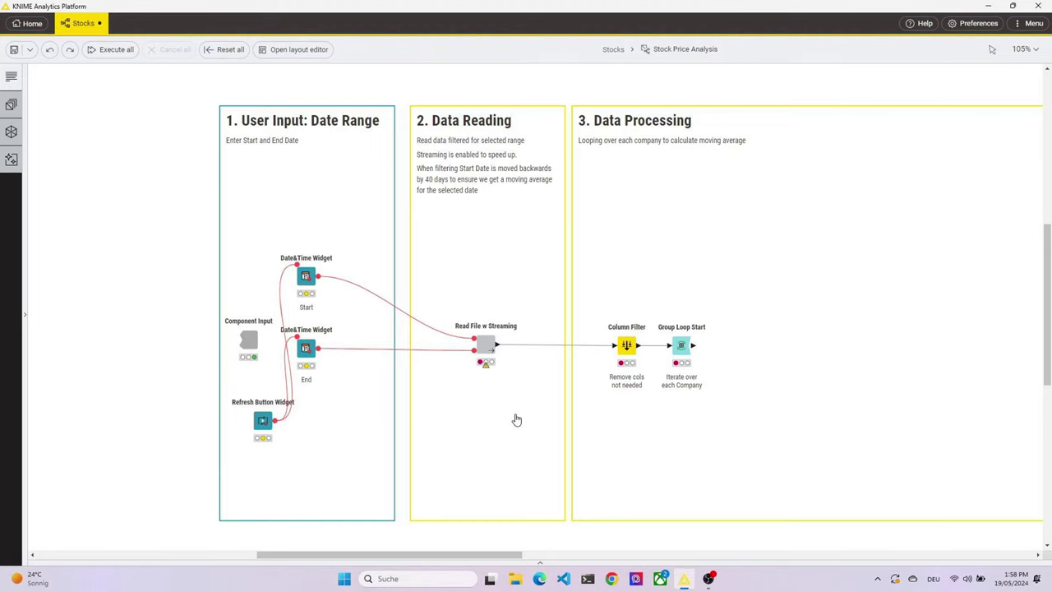
double_click(682, 345)
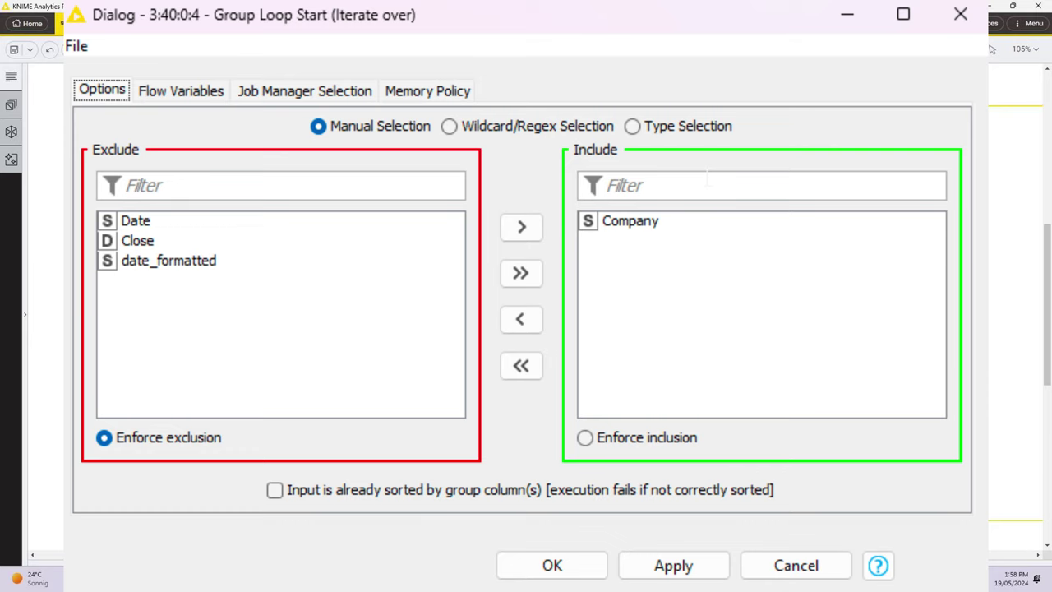
key(Return)
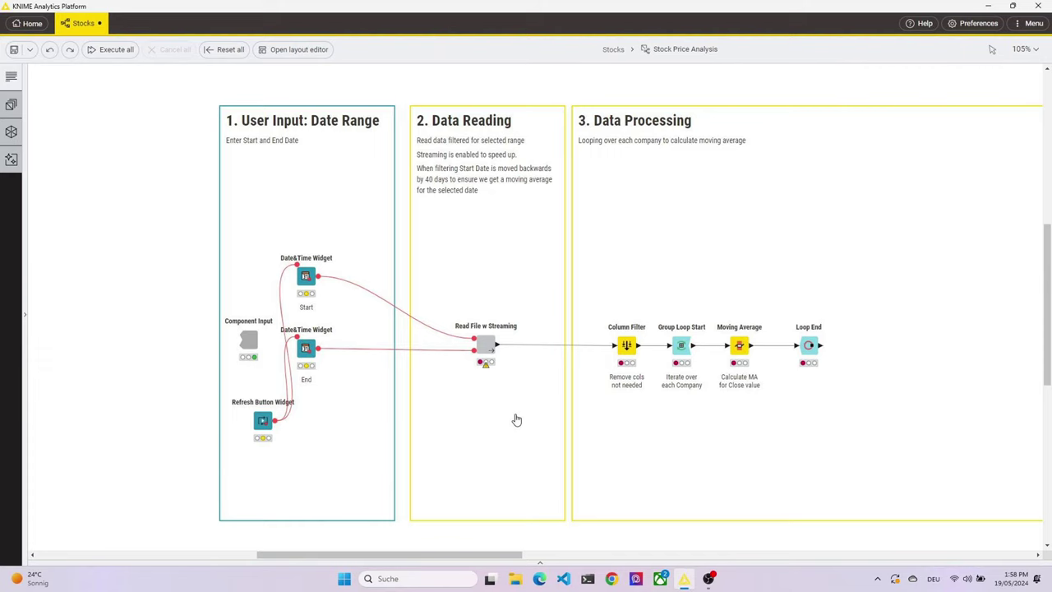
key(F6)
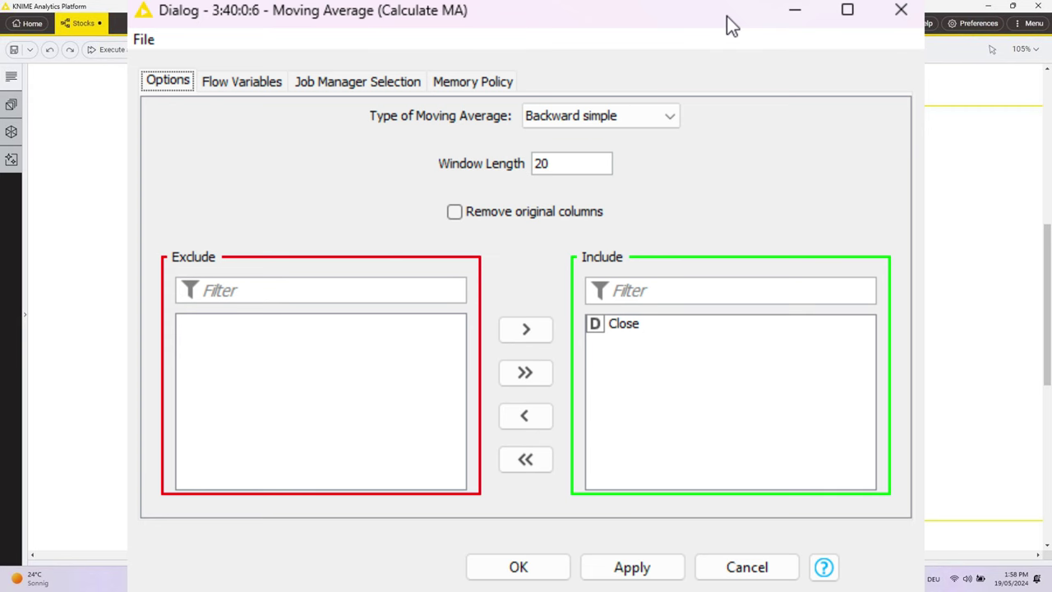
key(Return)
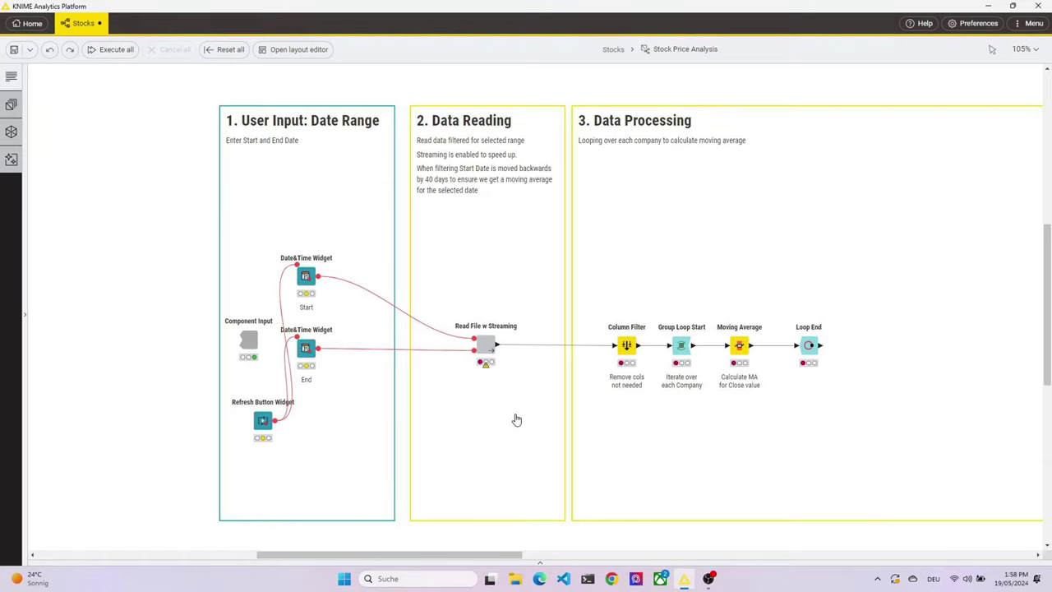
Add Column Renamer, a date-range Rule-based Row Filter and a Missing Value node after Loop End.
key(ctrl+z)
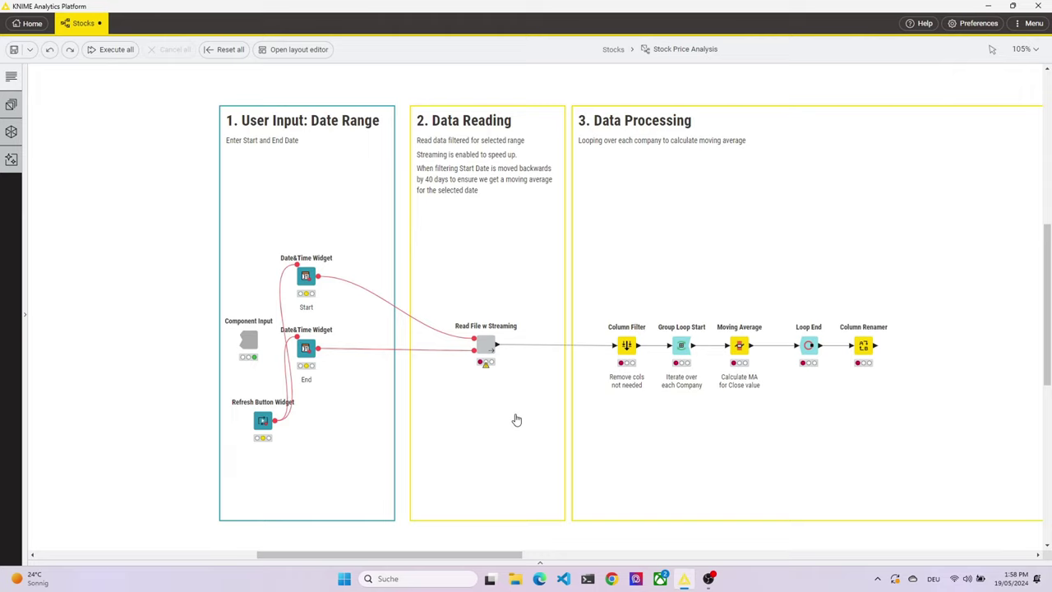
drag(494, 555, 623, 531)
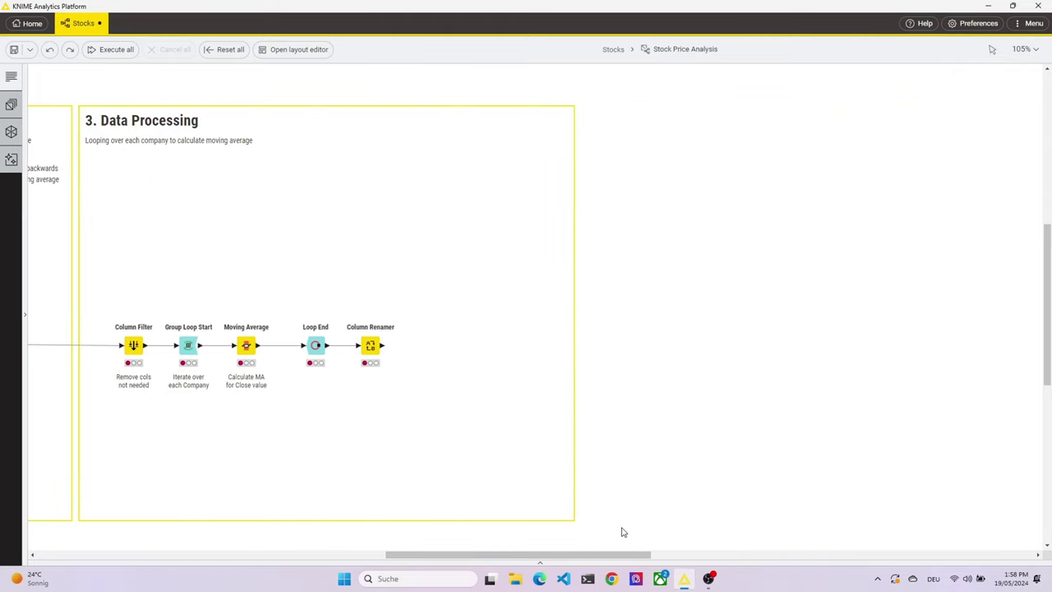
key(ctrl+z)
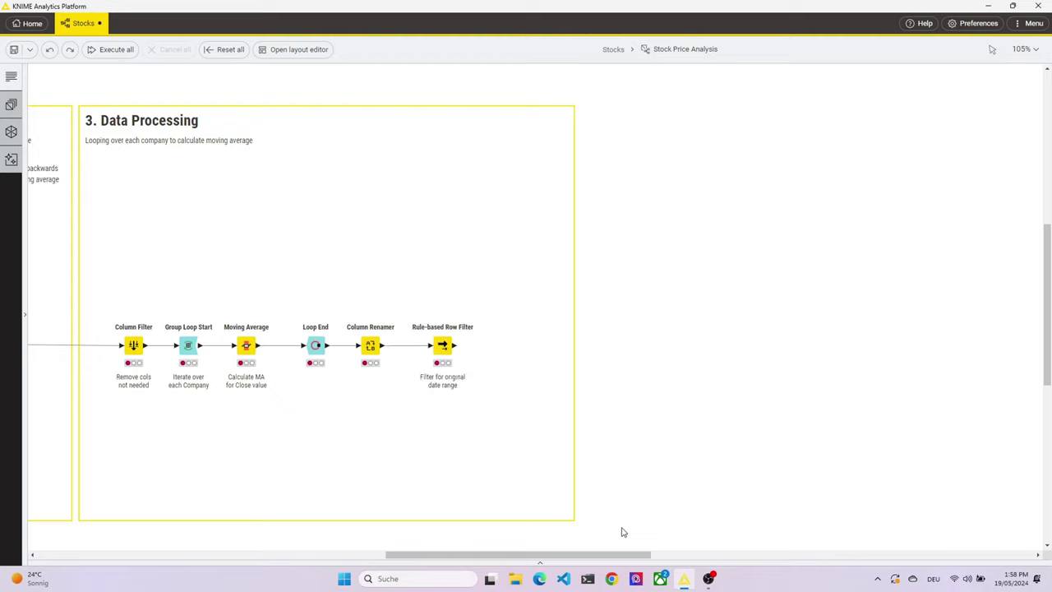
key(ctrl+z)
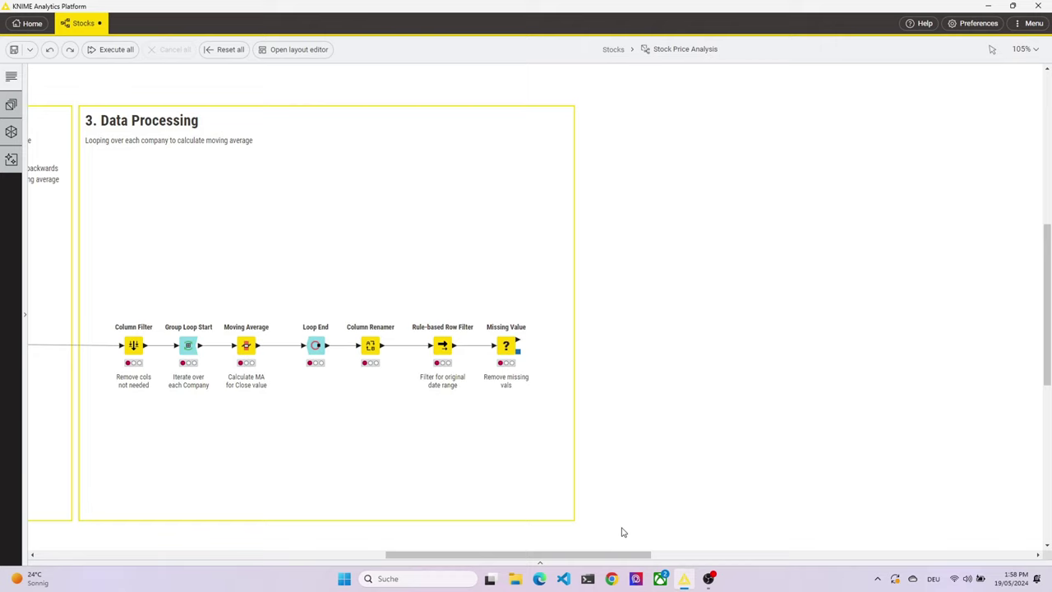
key(F6)
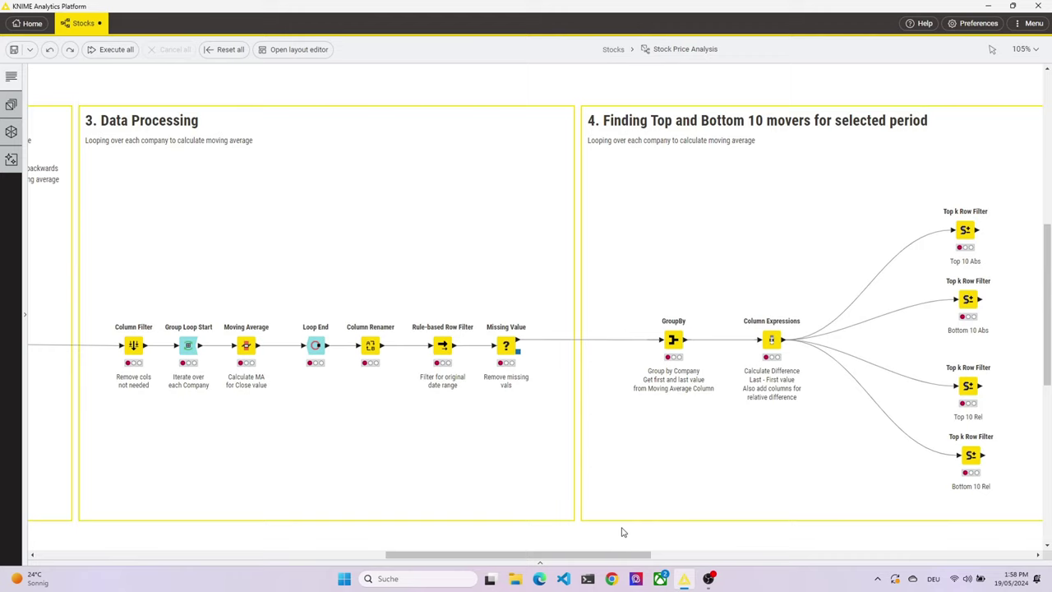
Confirm Top 10 Abs keeps 10 rows by Diff Abs descending, then add four masterdata Joiners.
drag(622, 555, 747, 551)
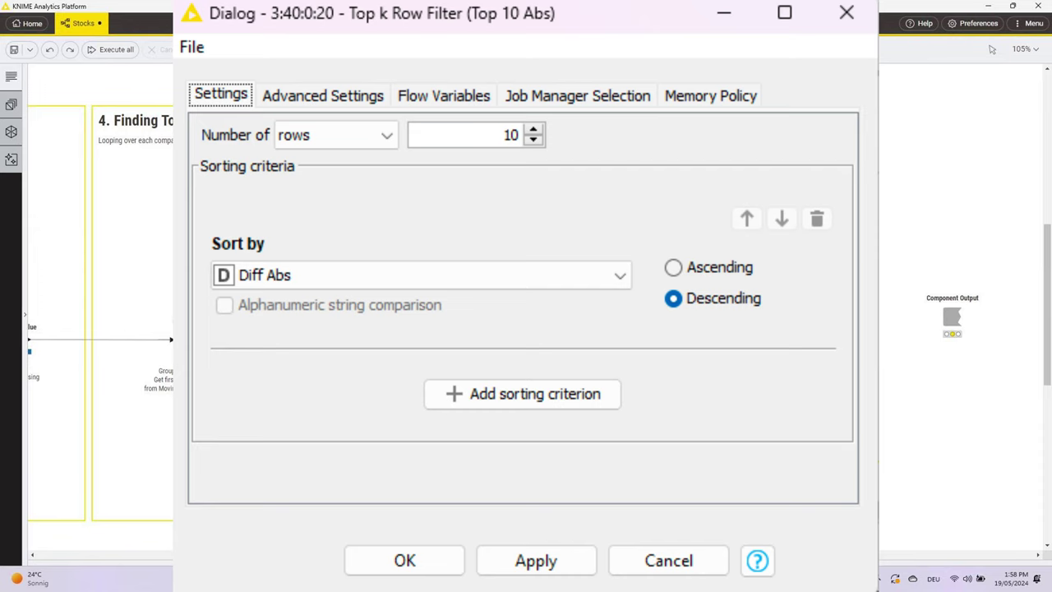
click(669, 559)
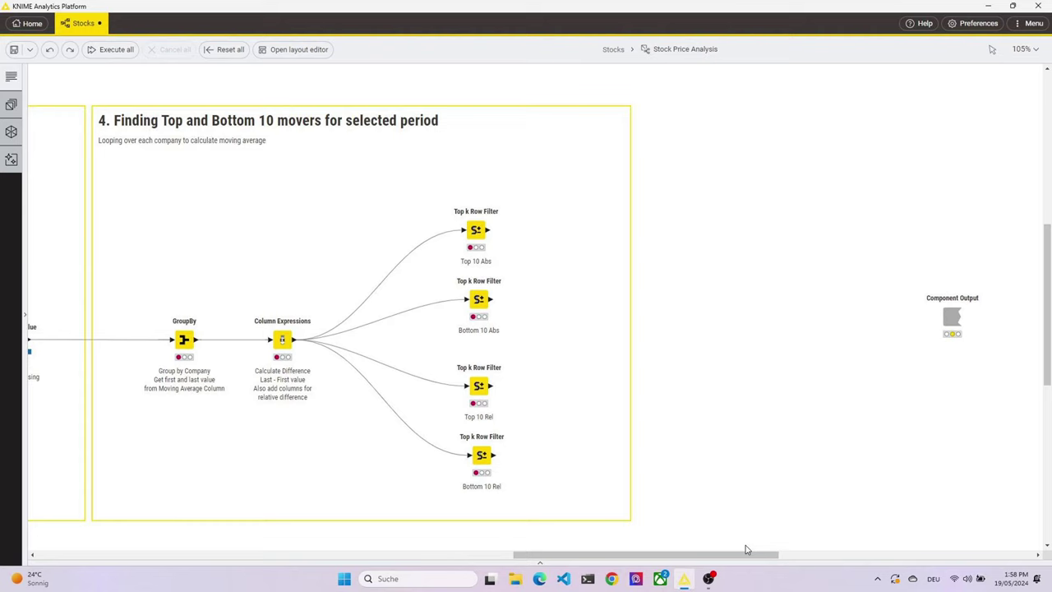
key(ctrl+z)
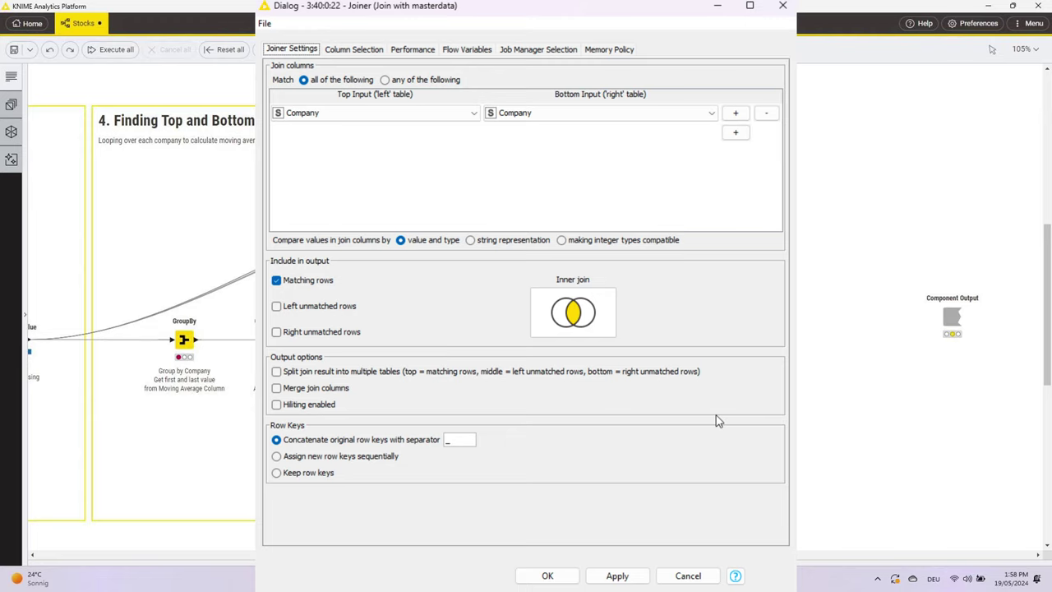
Close the Joiner settings after confirming the inner join on Company.
key(Escape)
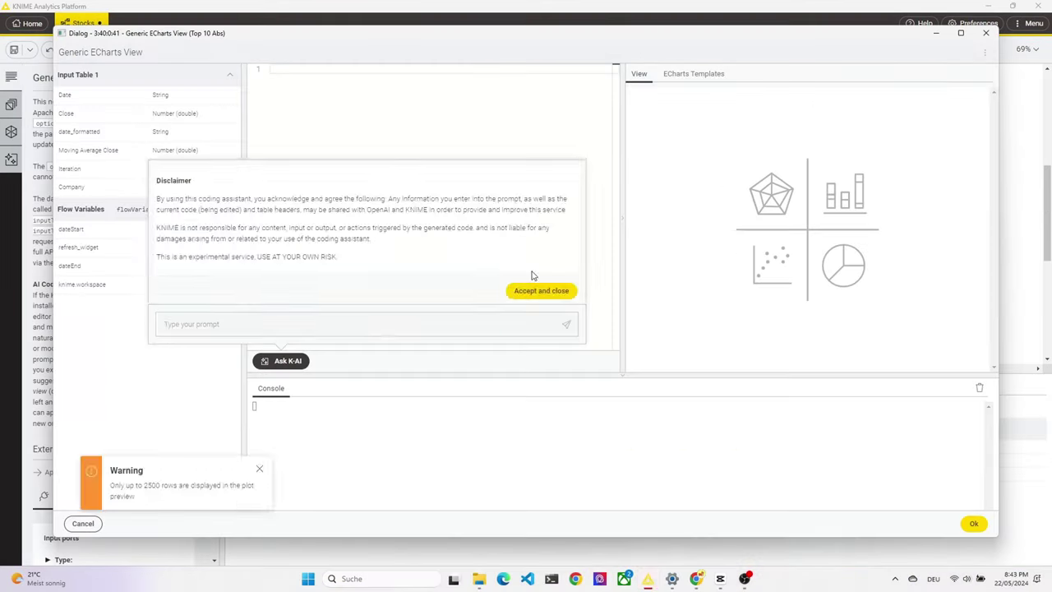
Ask K-AI for a line graph of Close over date_formatted, with a Company legend.
click(534, 284)
text(Create a line graph. Show the date_formatted )
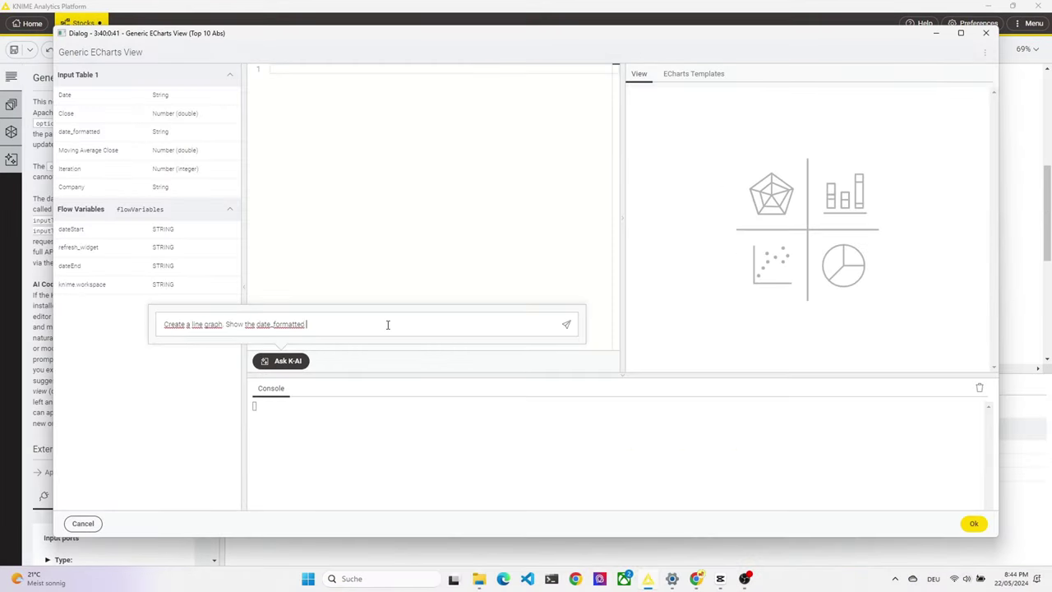
text(values on the x axis and the Close values on the y axis. show one line for each unique value in the Company)
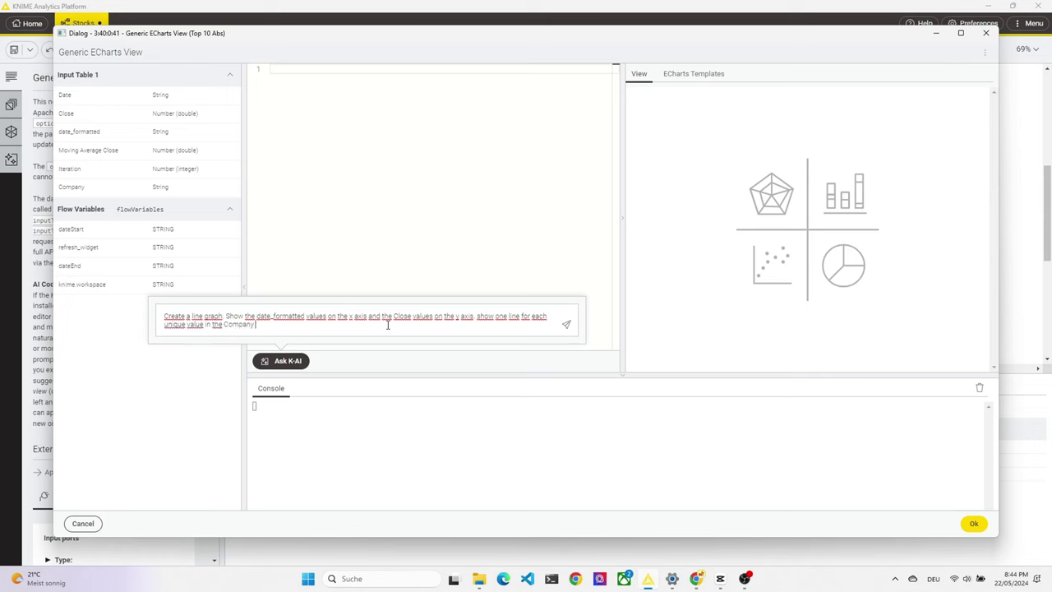
text( Column. add a legend horizontally to the bottom of the chart for each company)
key(Return)
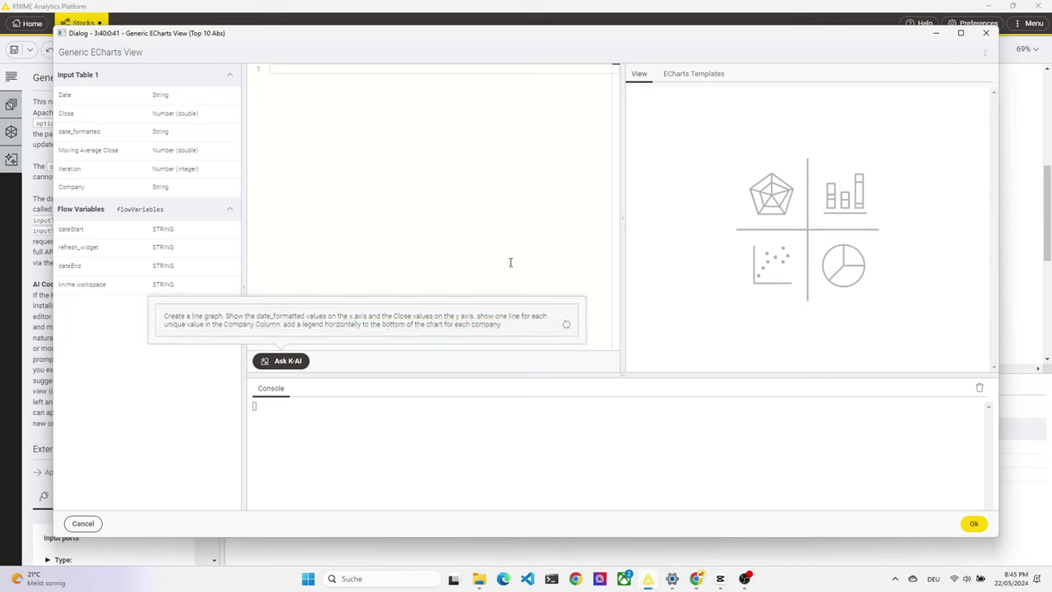